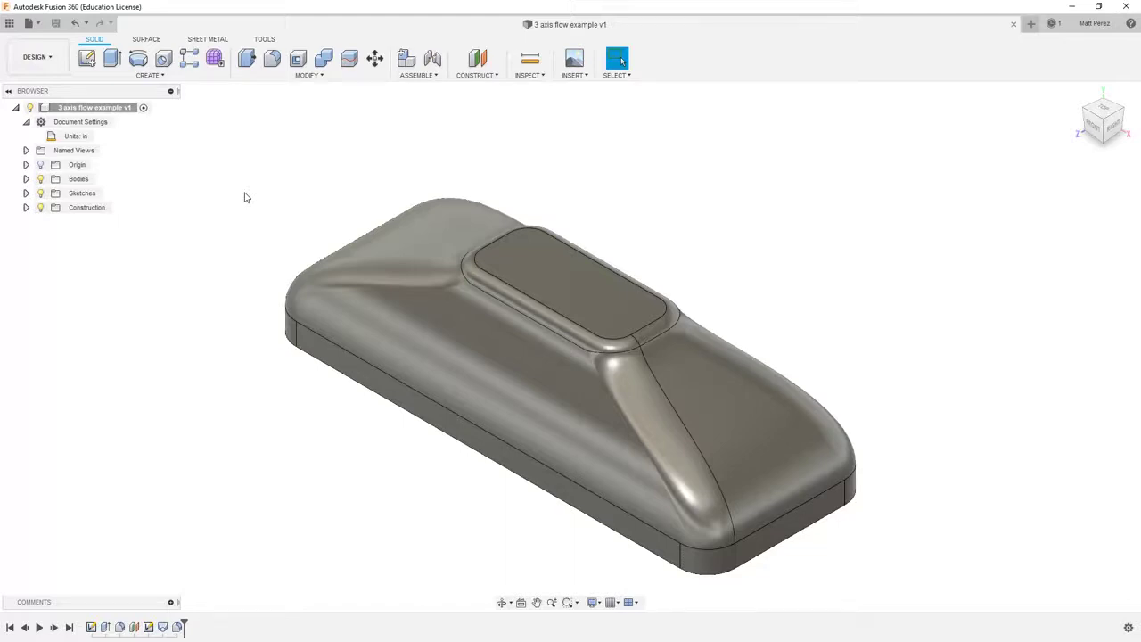
# Switch to Manufacture and create Setup1, orienting Z and X axes from the raised top pad
pyautogui.click(40, 57)
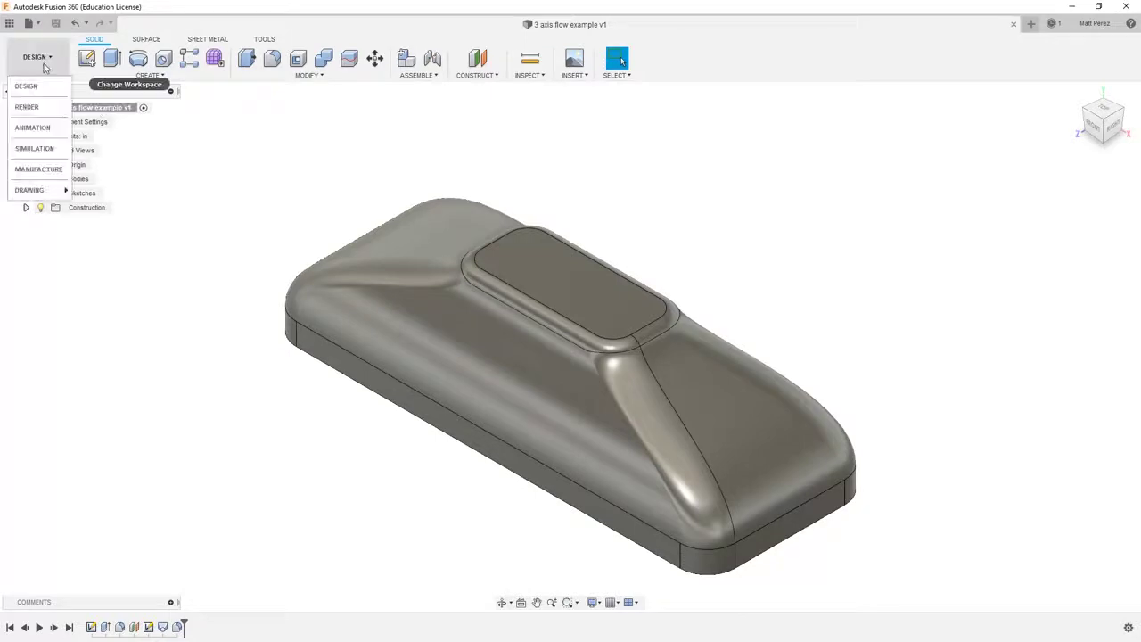
pyautogui.click(40, 168)
pyautogui.click(87, 59)
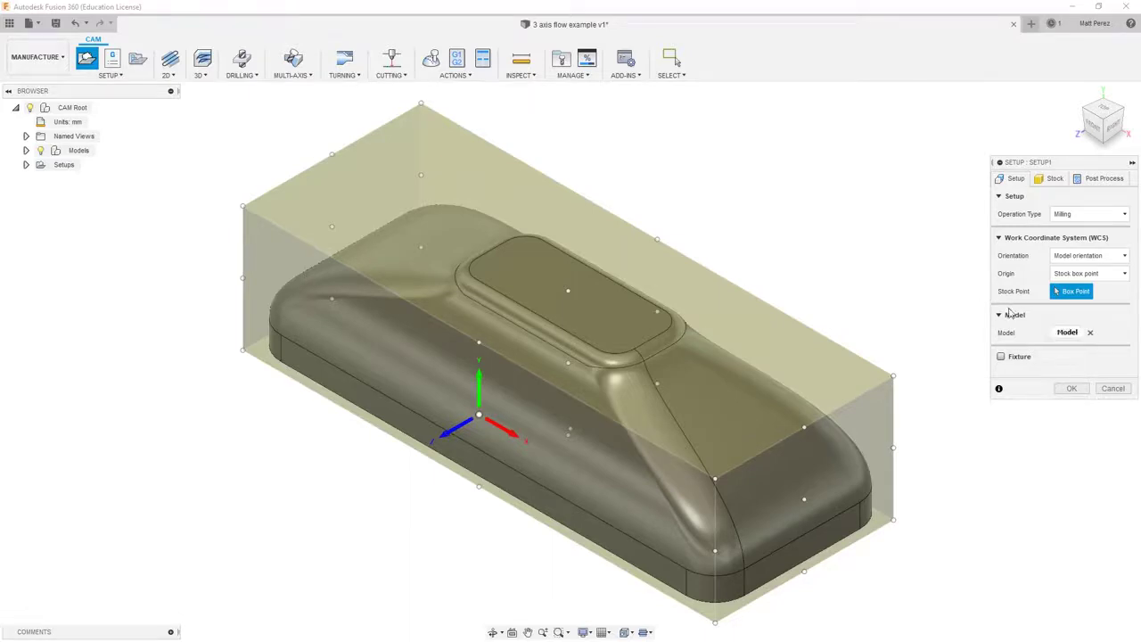
pyautogui.click(1081, 256)
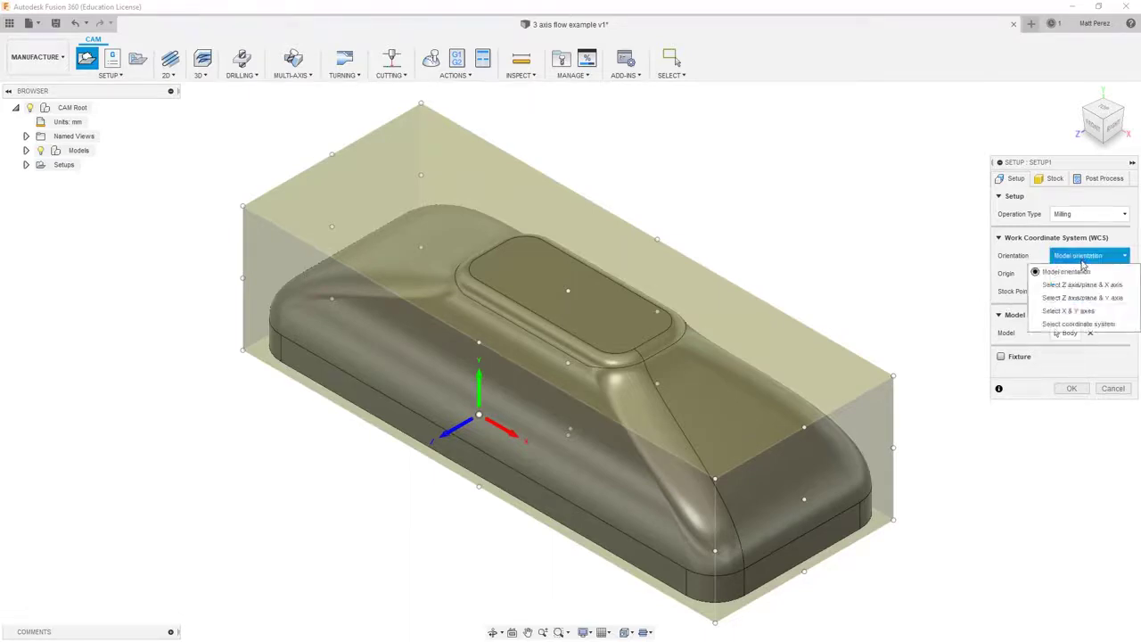
pyautogui.click(1082, 284)
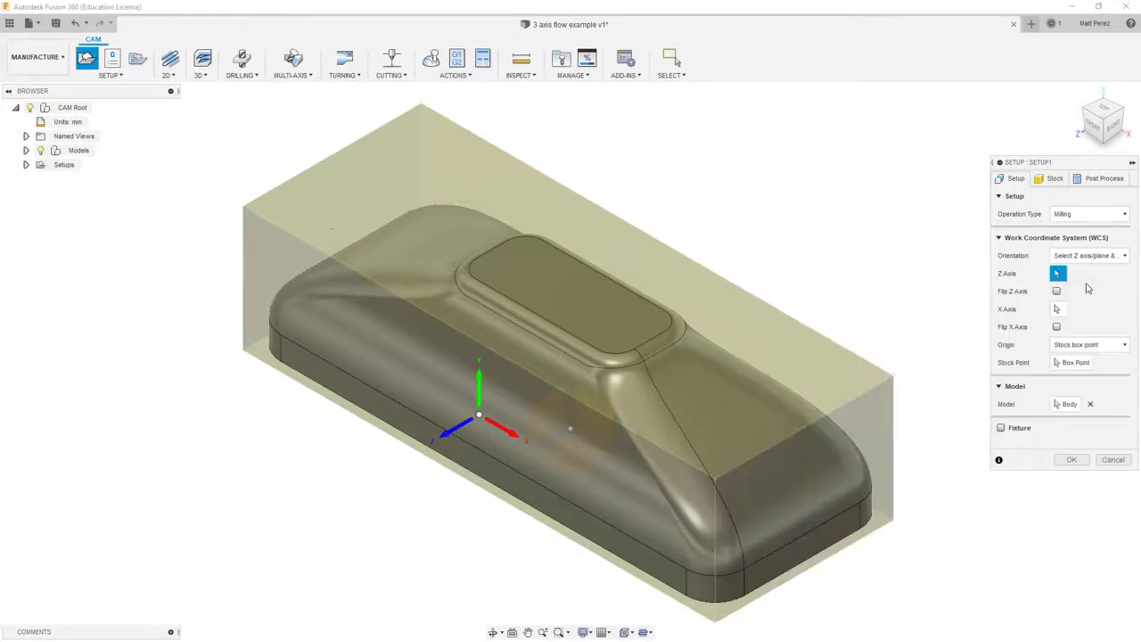
pyautogui.click(570, 385)
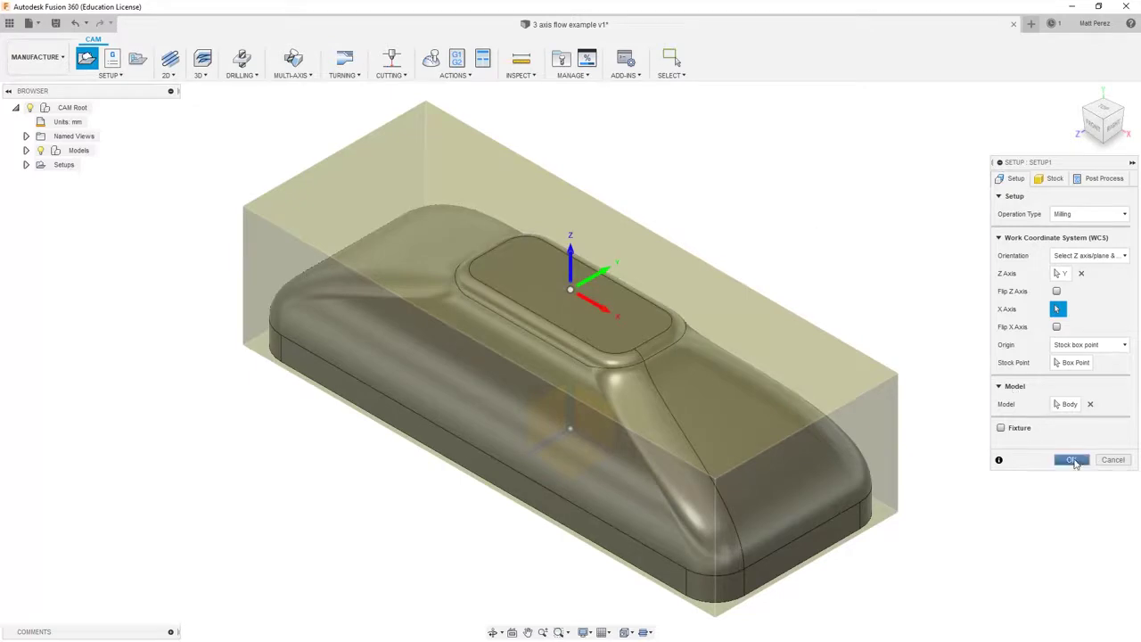
pyautogui.click(1072, 460)
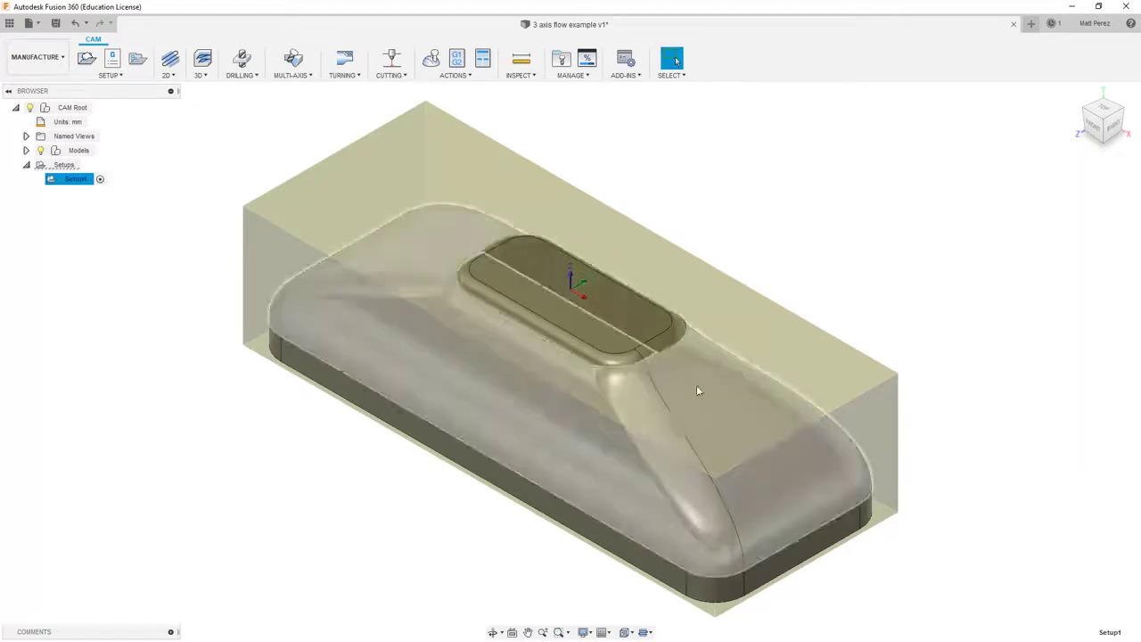
# Start a Multi-Axis Flow toolpath using tool 108, the Ø1/8" long ball end mill
pyautogui.click(294, 75)
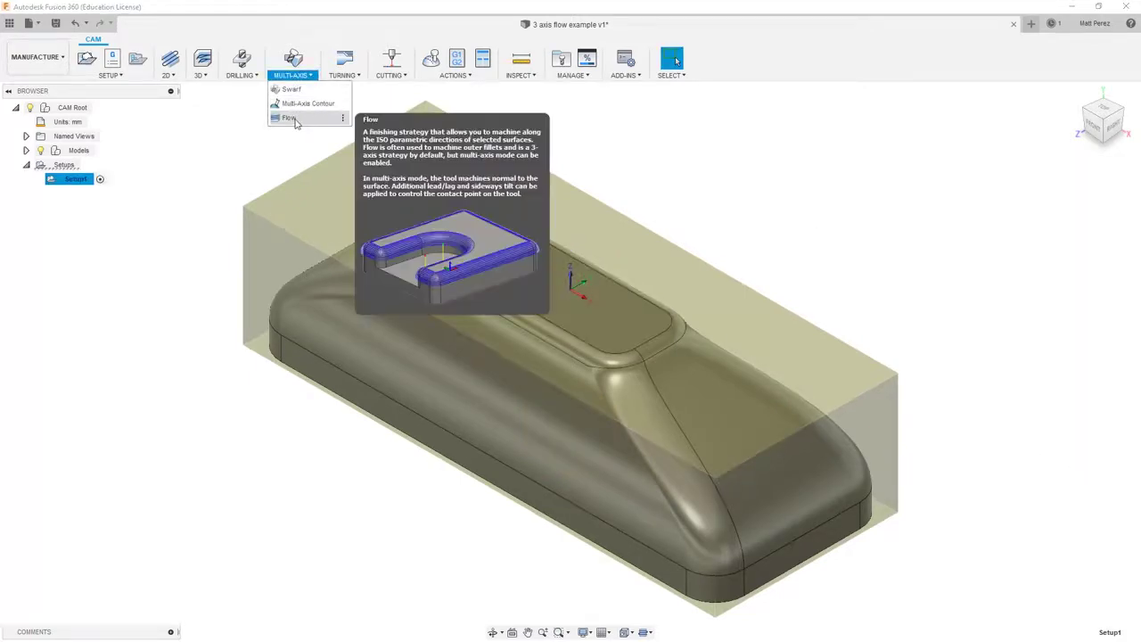
pyautogui.click(294, 116)
pyautogui.click(1083, 216)
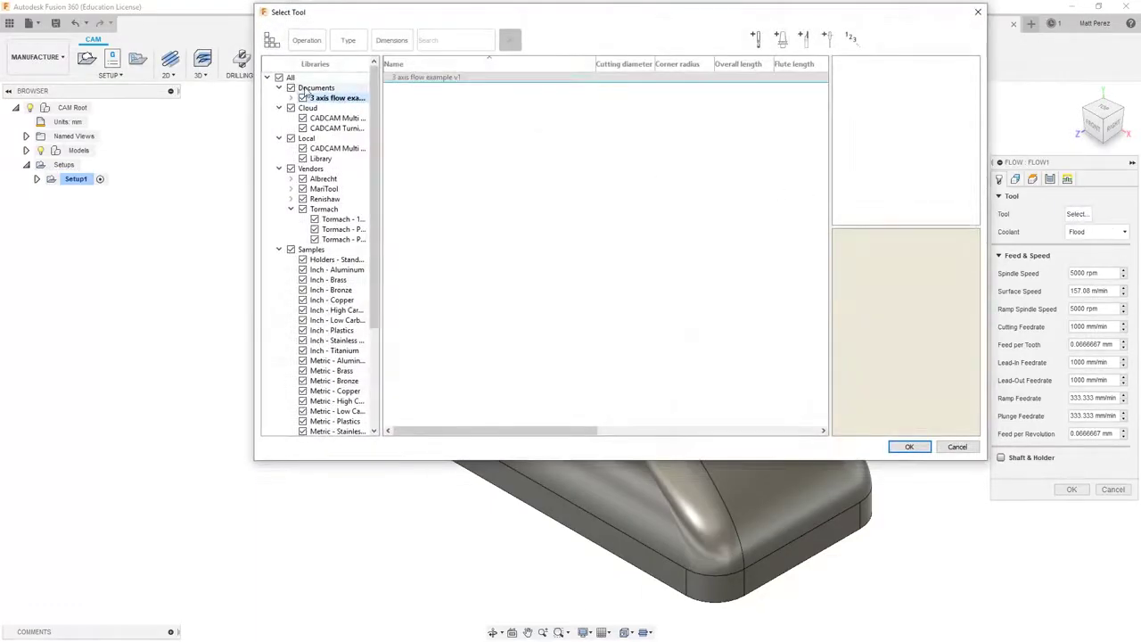
pyautogui.click(290, 78)
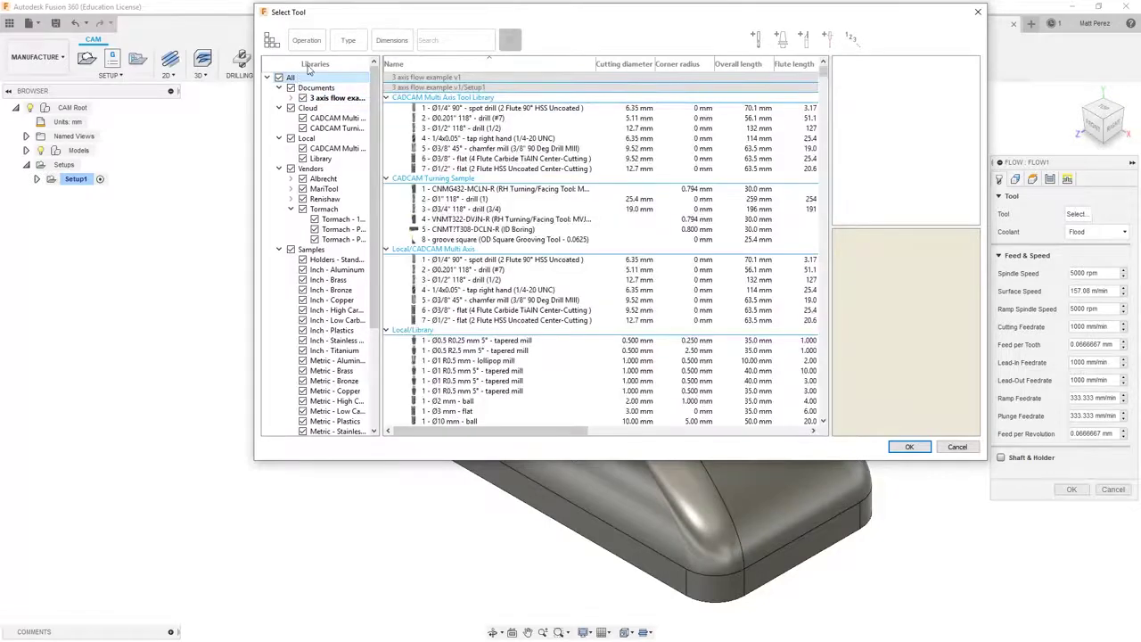
pyautogui.click(349, 40)
pyautogui.click(364, 105)
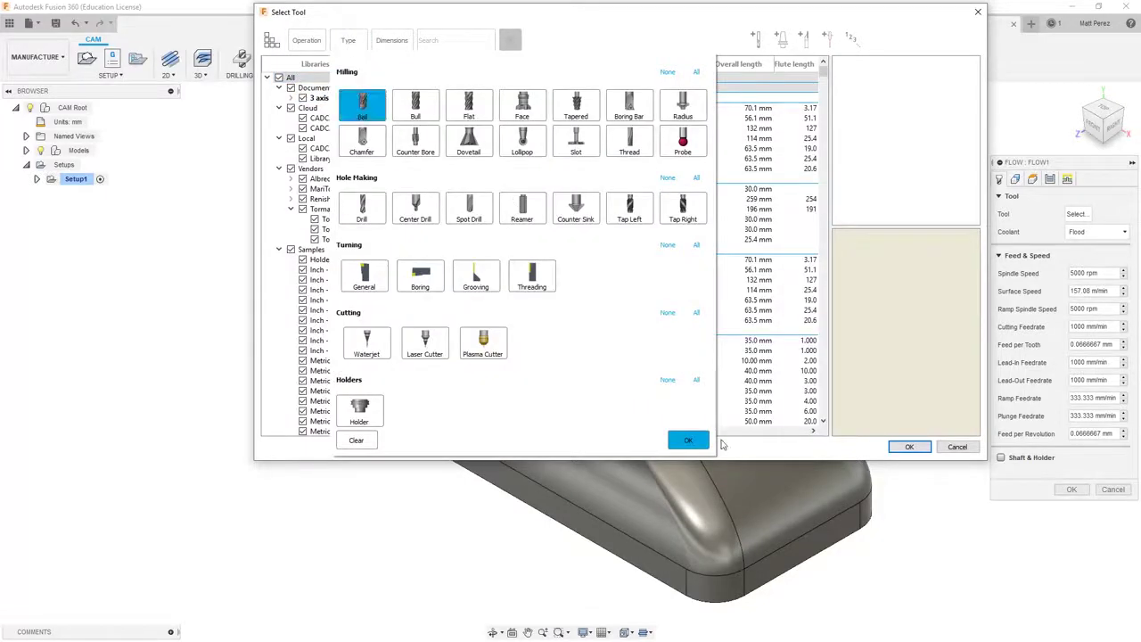
pyautogui.click(688, 439)
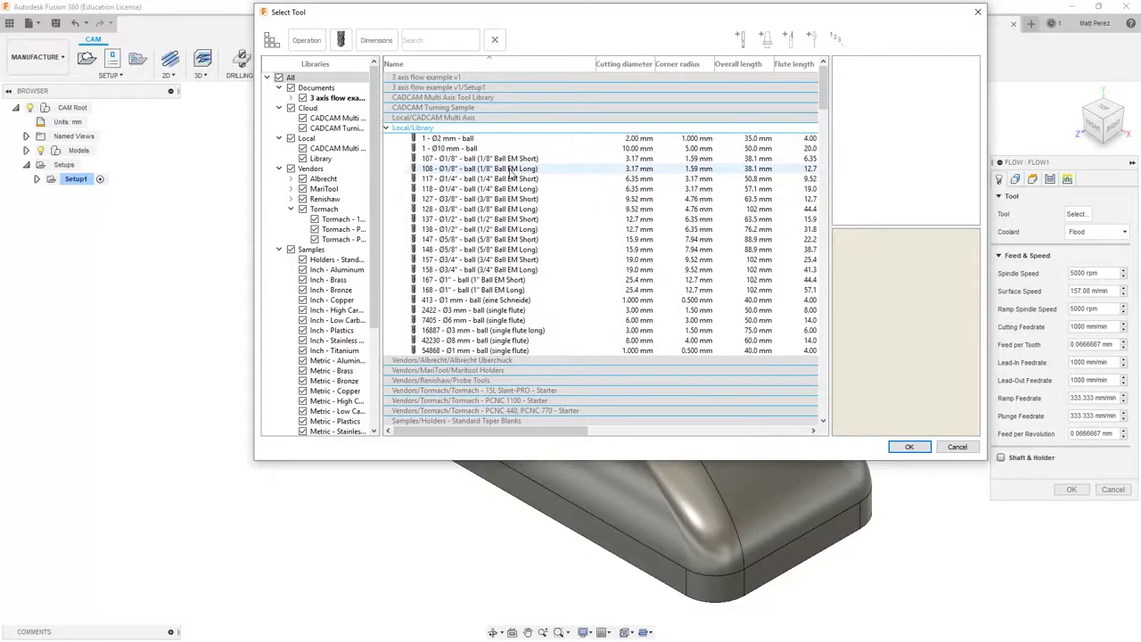
pyautogui.click(513, 169)
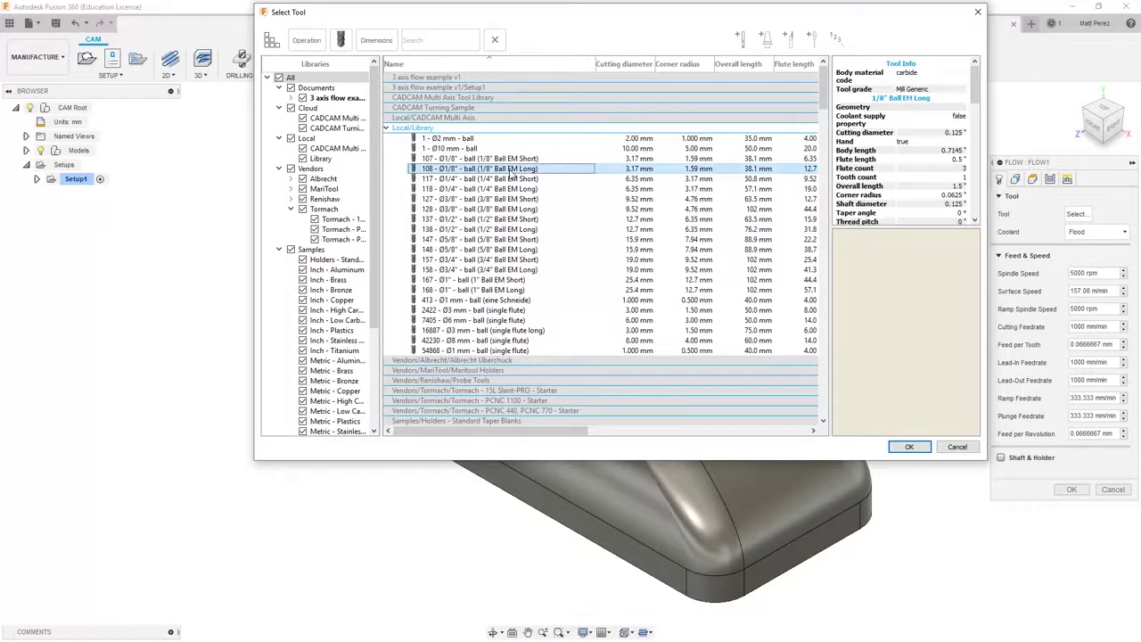
pyautogui.click(914, 446)
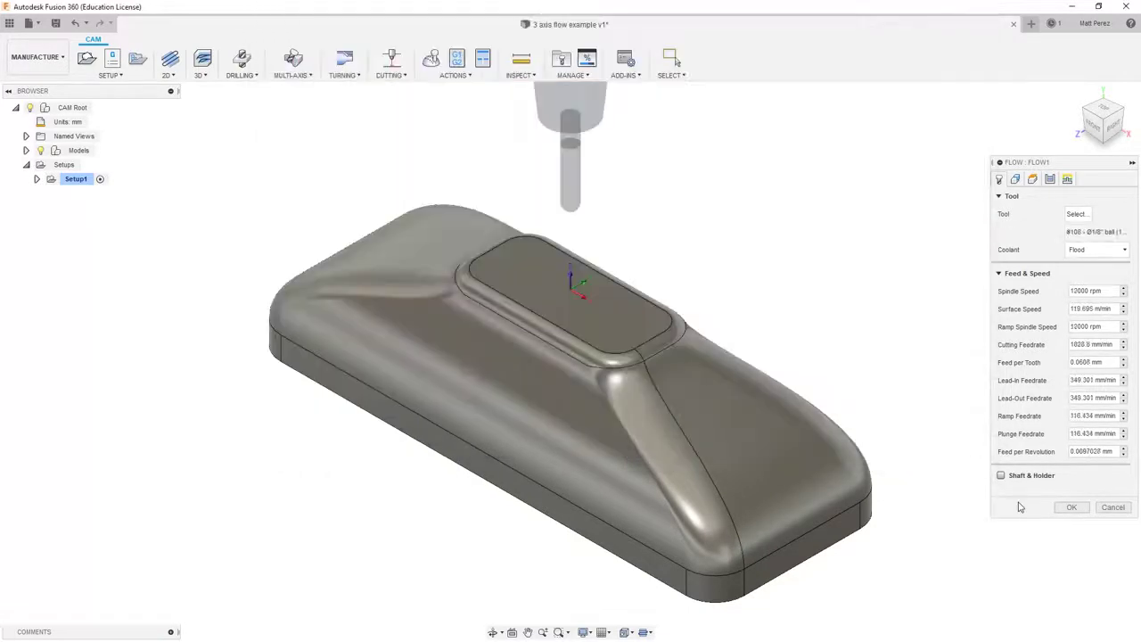
# Clear the invalid-geometry error, select the pad fillet, large outer surface and top face, and generate Flow1
pyautogui.click(1071, 489)
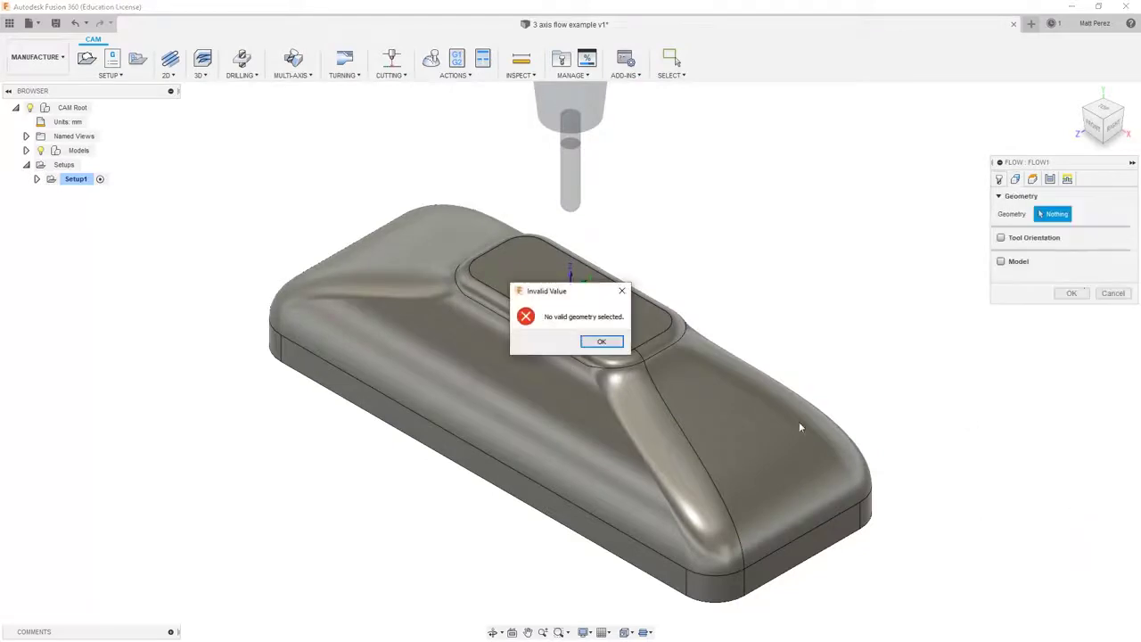
pyautogui.click(606, 343)
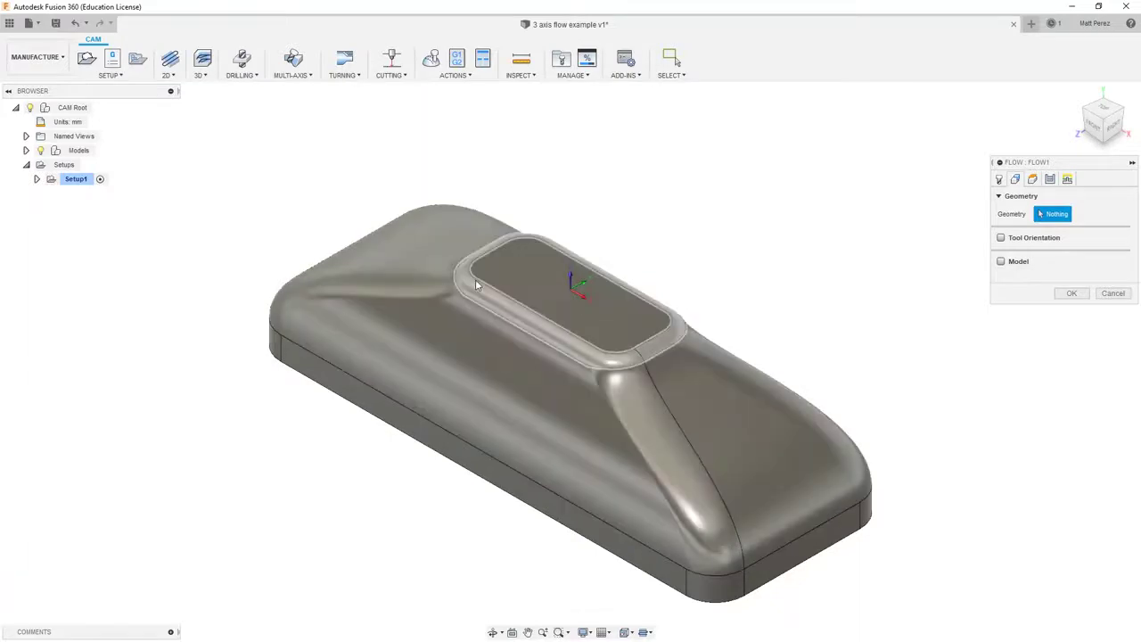
pyautogui.click(585, 357)
pyautogui.click(575, 368)
pyautogui.click(347, 223)
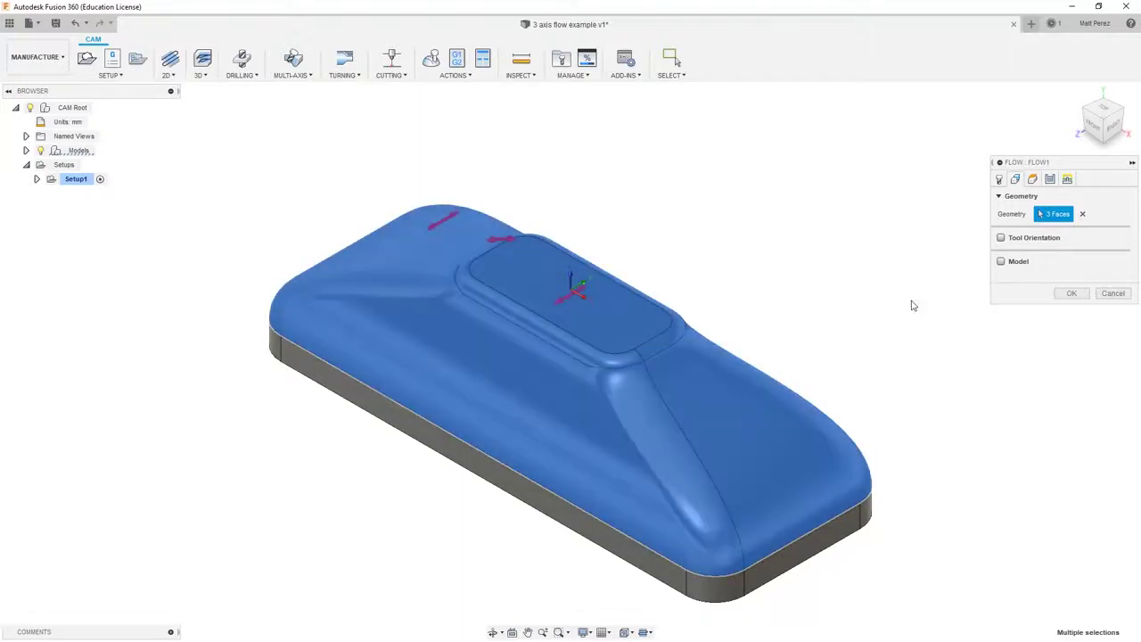
pyautogui.click(1071, 294)
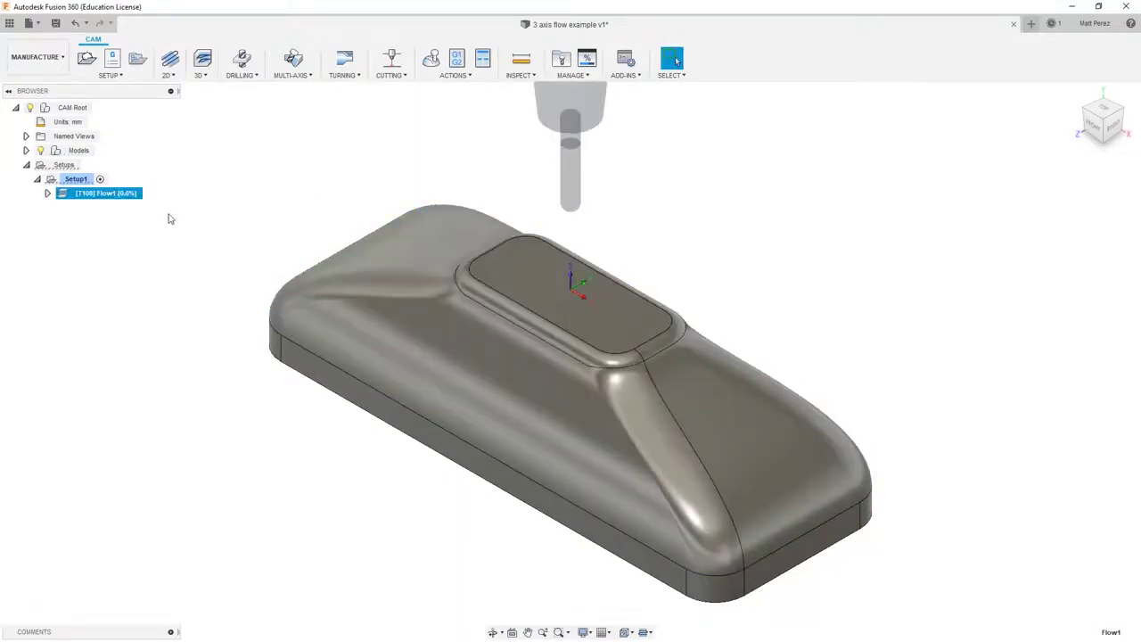
pyautogui.click(93, 121)
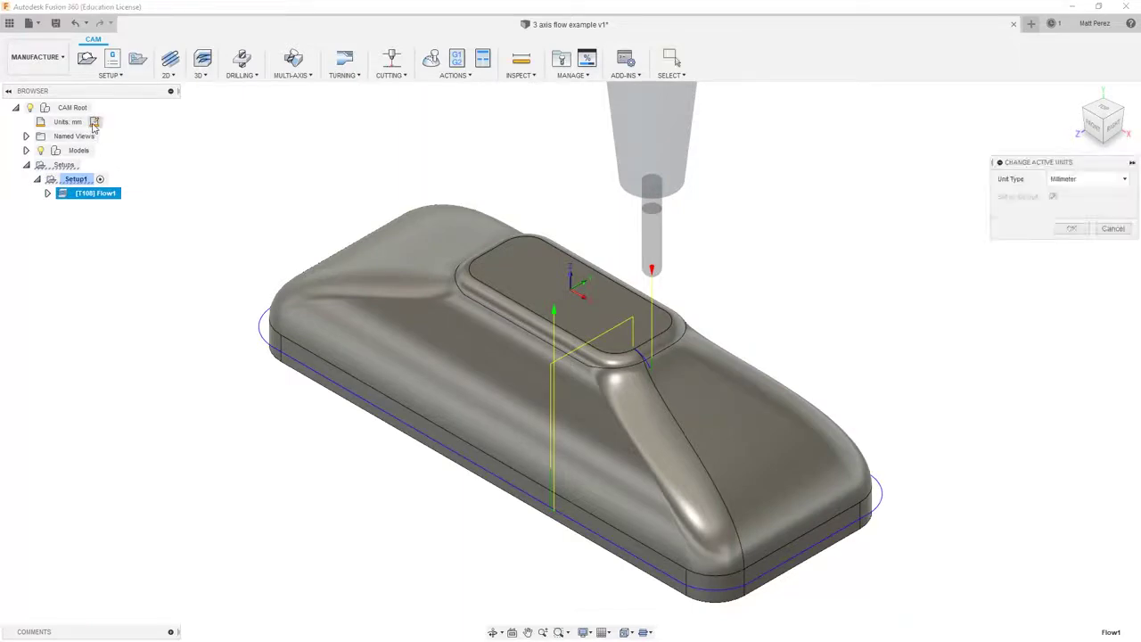
# Change the CAM document units from mm to Inch
pyautogui.click(1087, 178)
pyautogui.click(1065, 191)
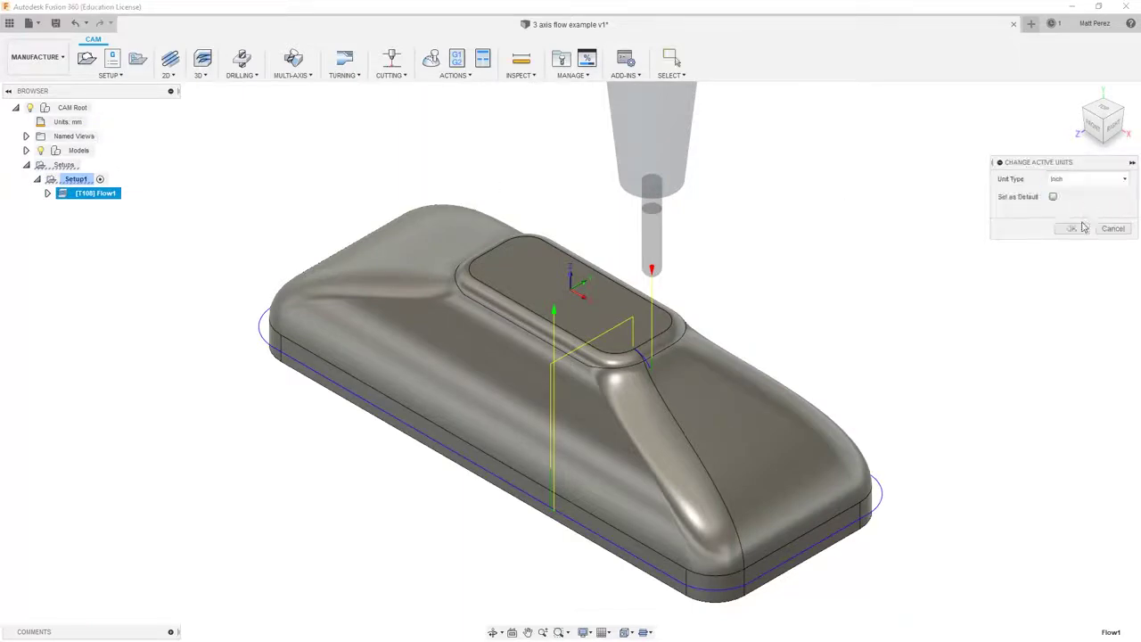
pyautogui.click(1072, 228)
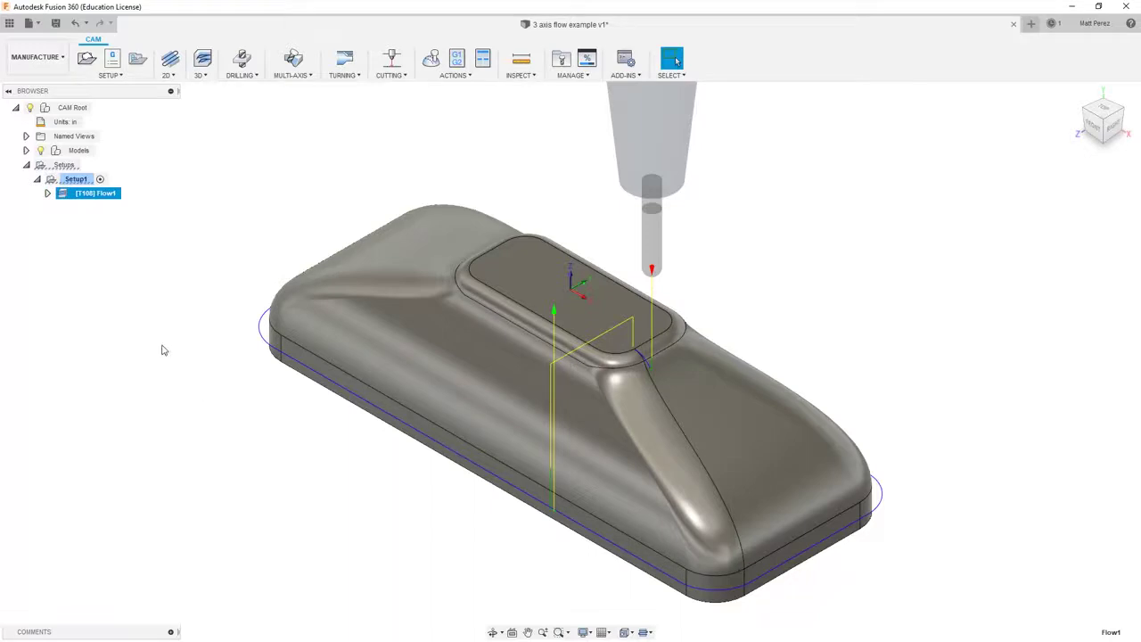
pyautogui.rightClick(96, 195)
# Edit Flow1 to drop the pad's flat top face and use 15 stepovers
pyautogui.click(113, 203)
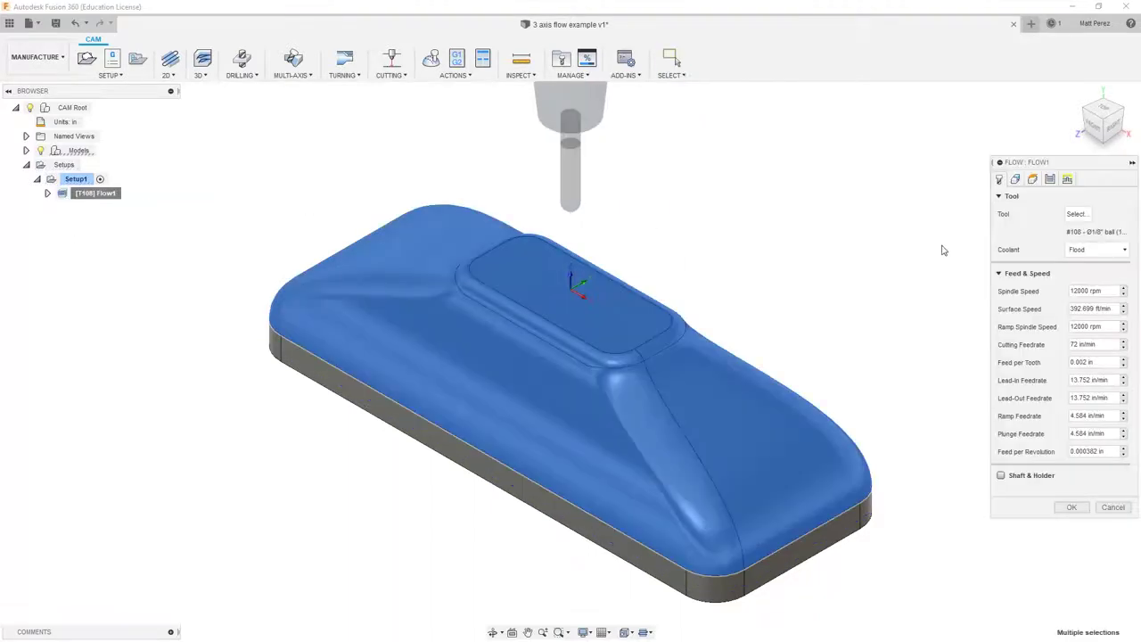
pyautogui.click(1049, 179)
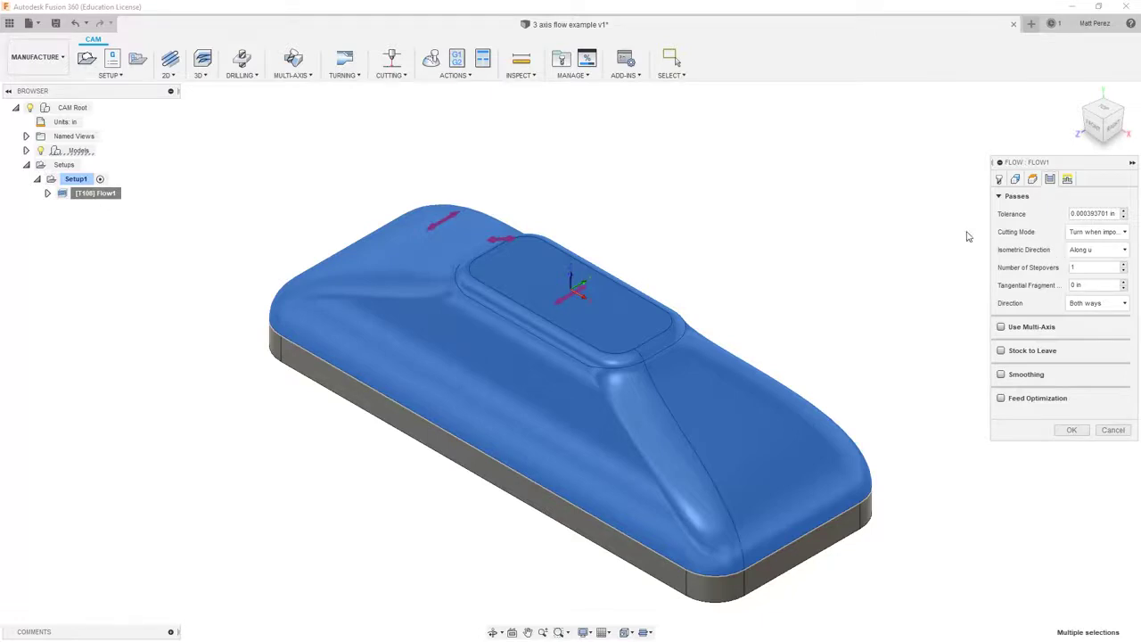
pyautogui.click(1109, 109)
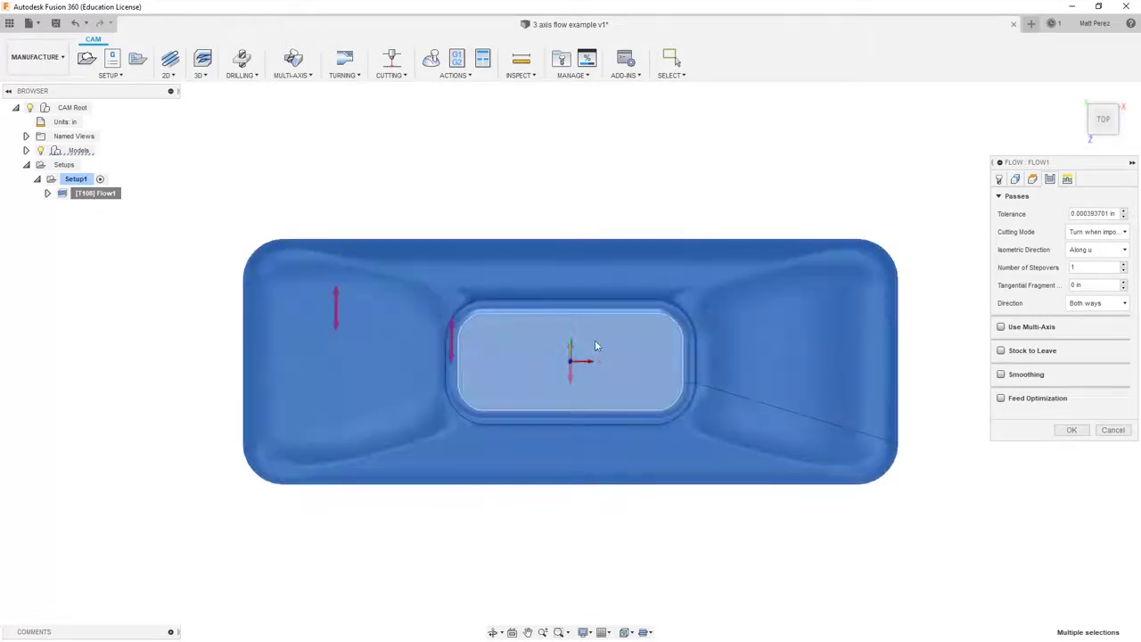
pyautogui.click(527, 397)
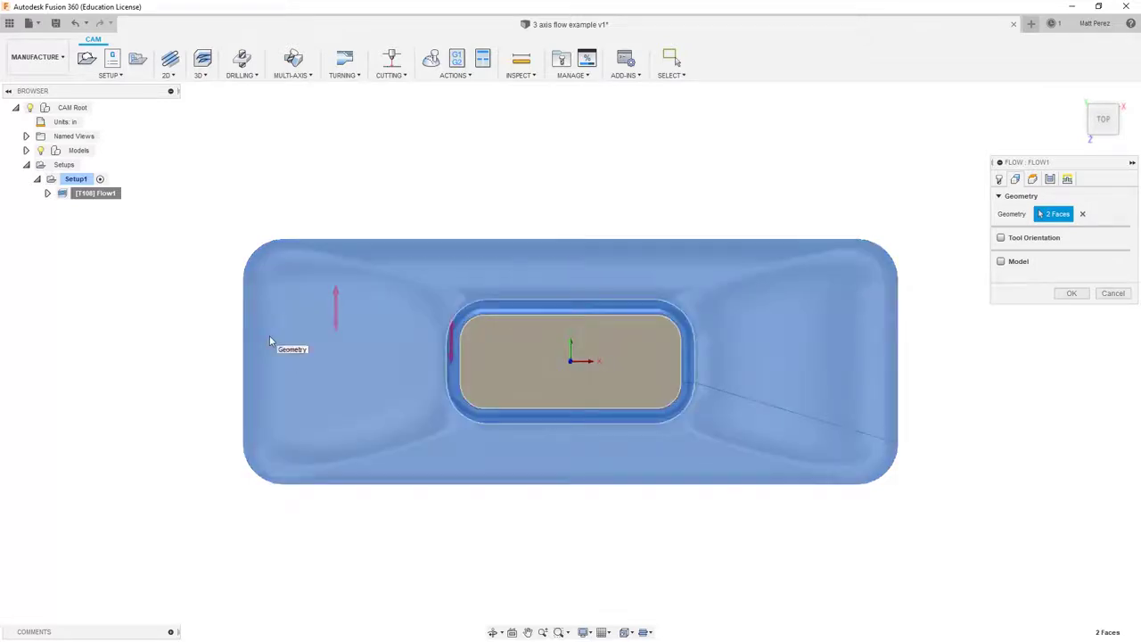
pyautogui.click(1050, 179)
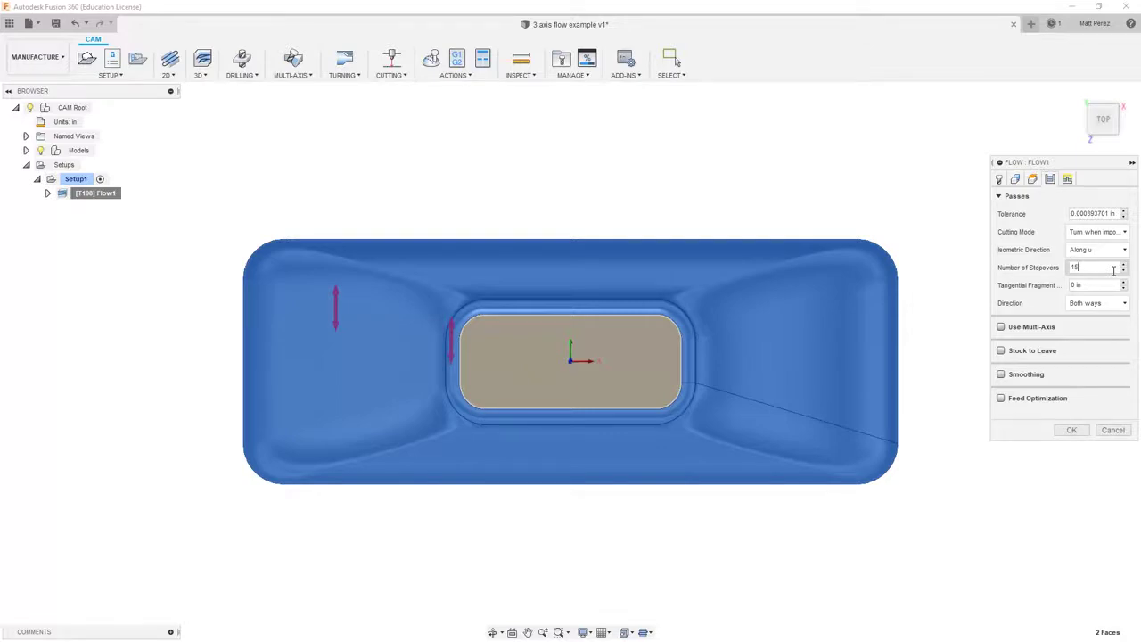
pyautogui.click(1072, 430)
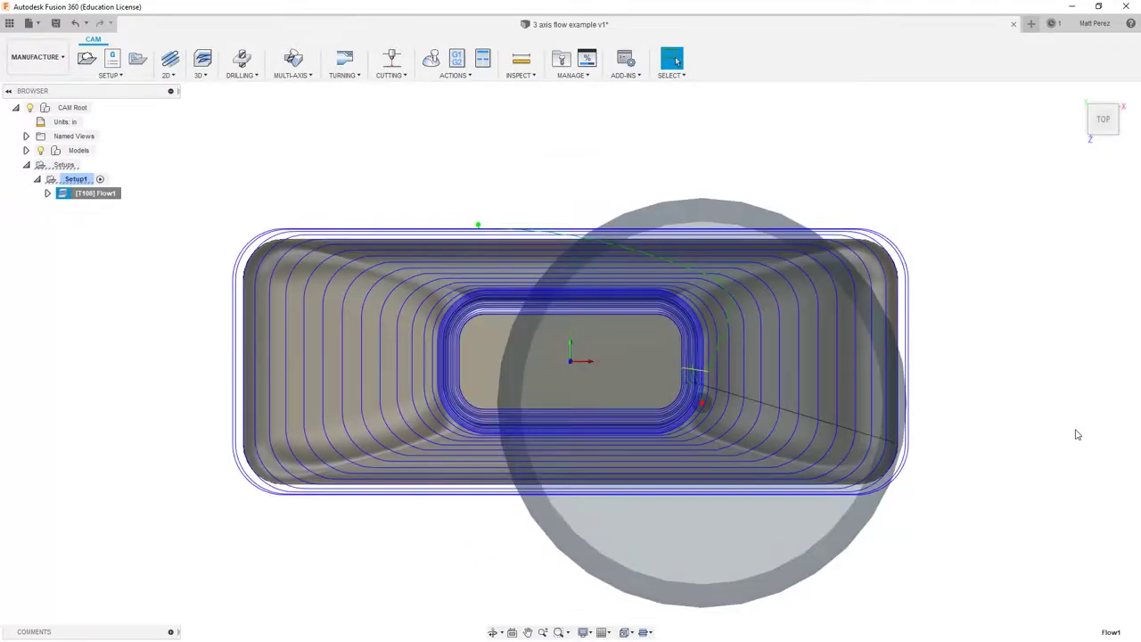
# Duplicate the [T108] Flow1 operation and select the new Flow1 (2) copy
pyautogui.moveTo(480, 454)
pyautogui.keyDown('shift'); pyautogui.mouseDown(button='middle')
pyautogui.moveTo(464, 377)
pyautogui.moveTo(438, 383)
pyautogui.mouseUp(button='middle'); pyautogui.keyUp('shift')
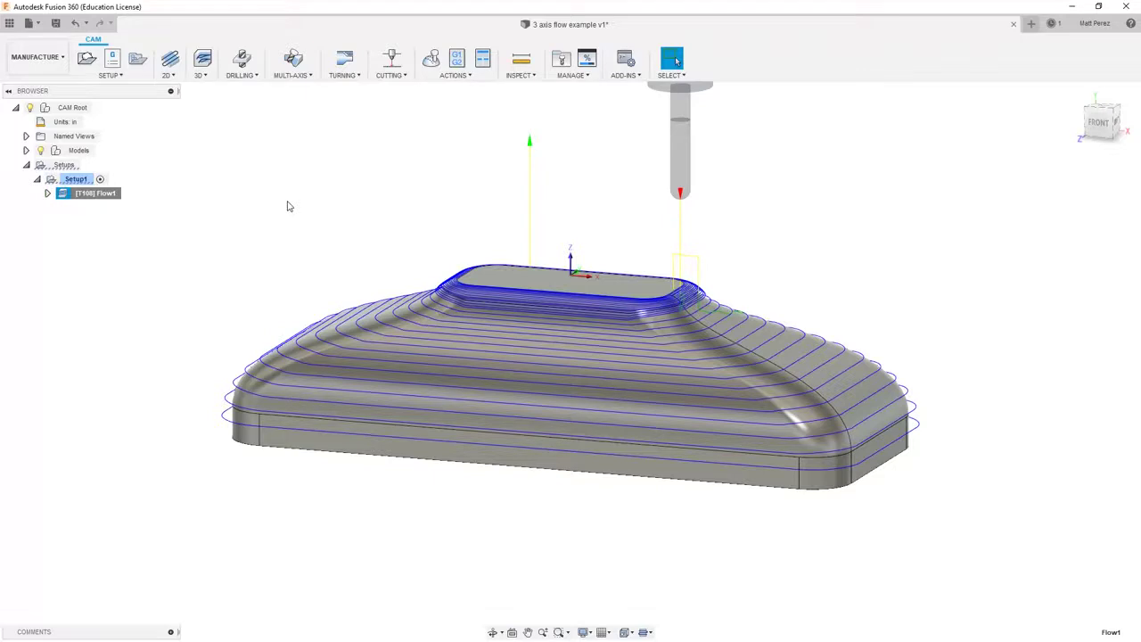
pyautogui.rightClick(103, 197)
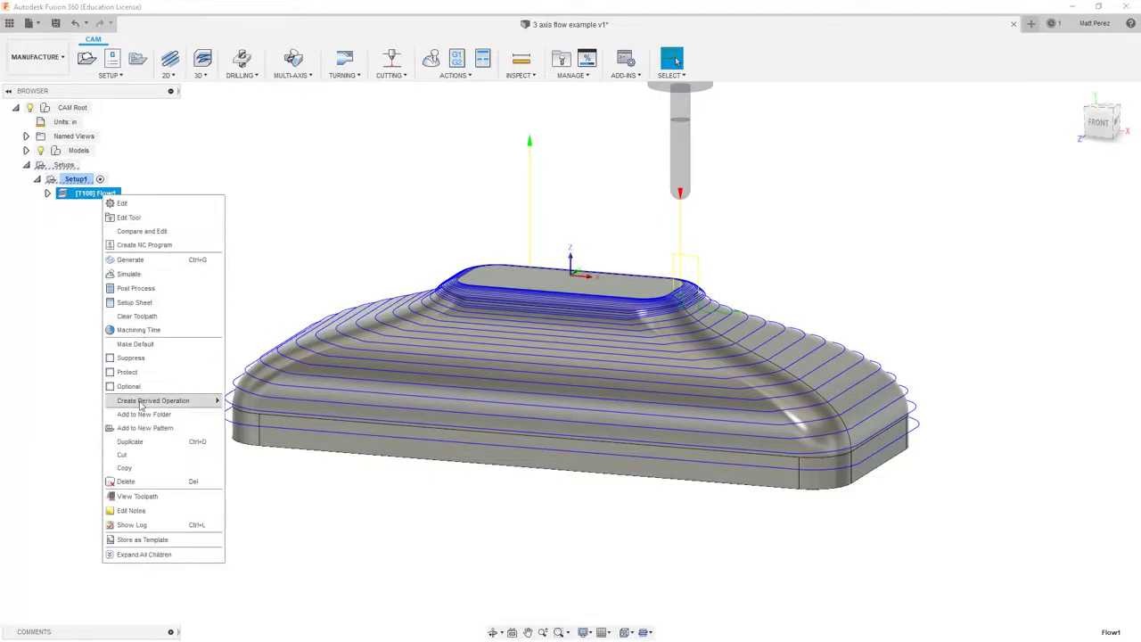
pyautogui.click(140, 444)
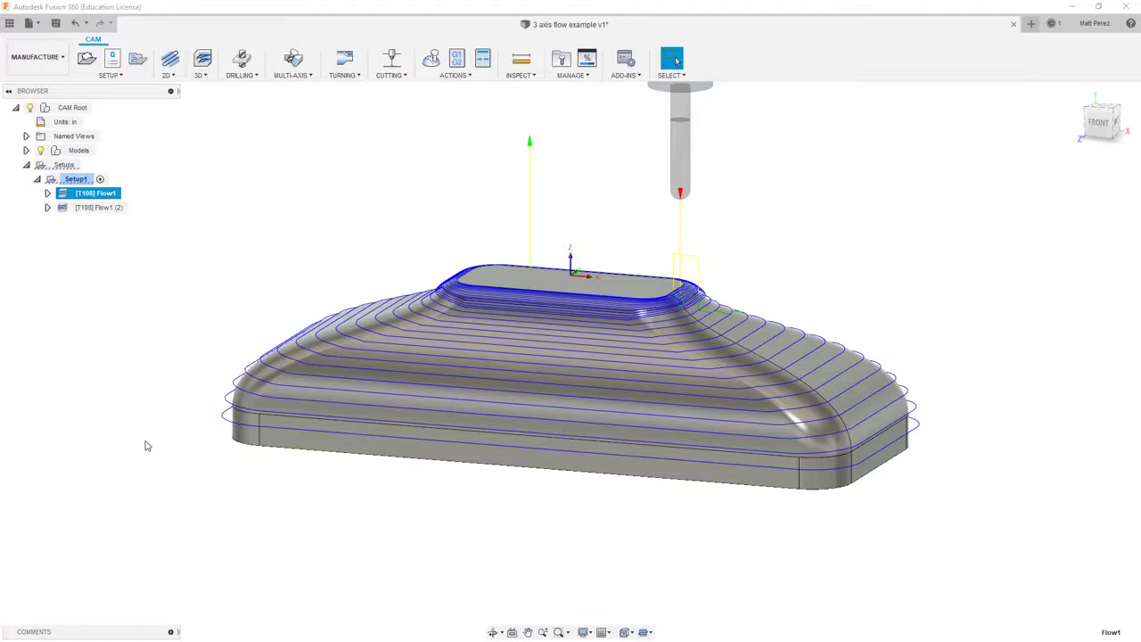
pyautogui.click(103, 207)
pyautogui.rightClick(102, 210)
# Edit Flow1 (2) to machine only the large contoured face with 50 stepovers
pyautogui.click(119, 220)
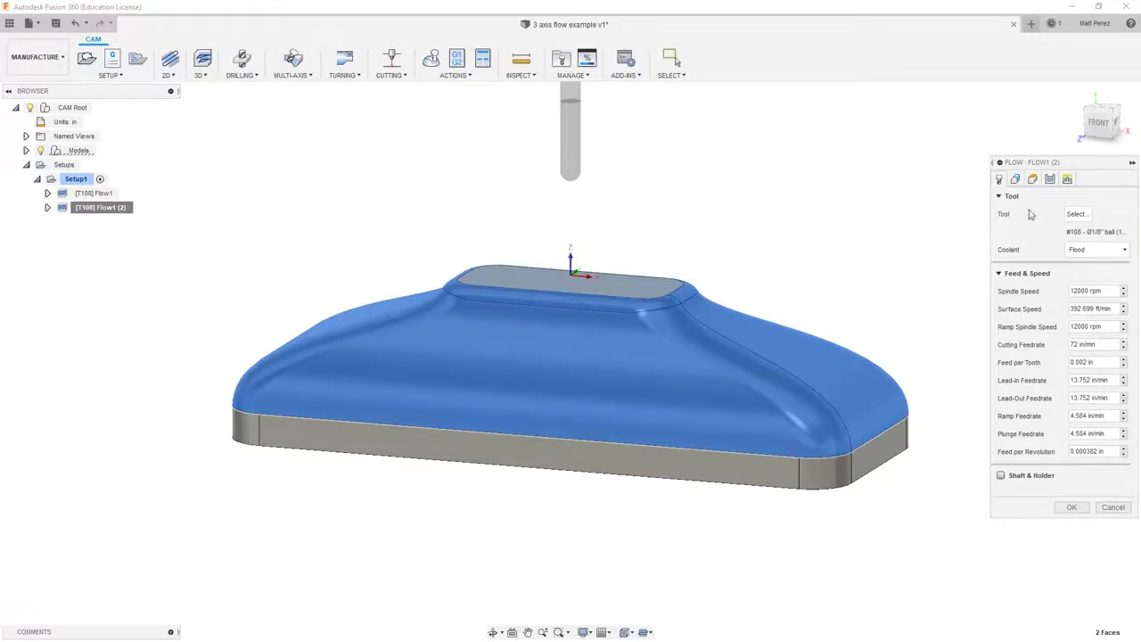
pyautogui.click(1016, 179)
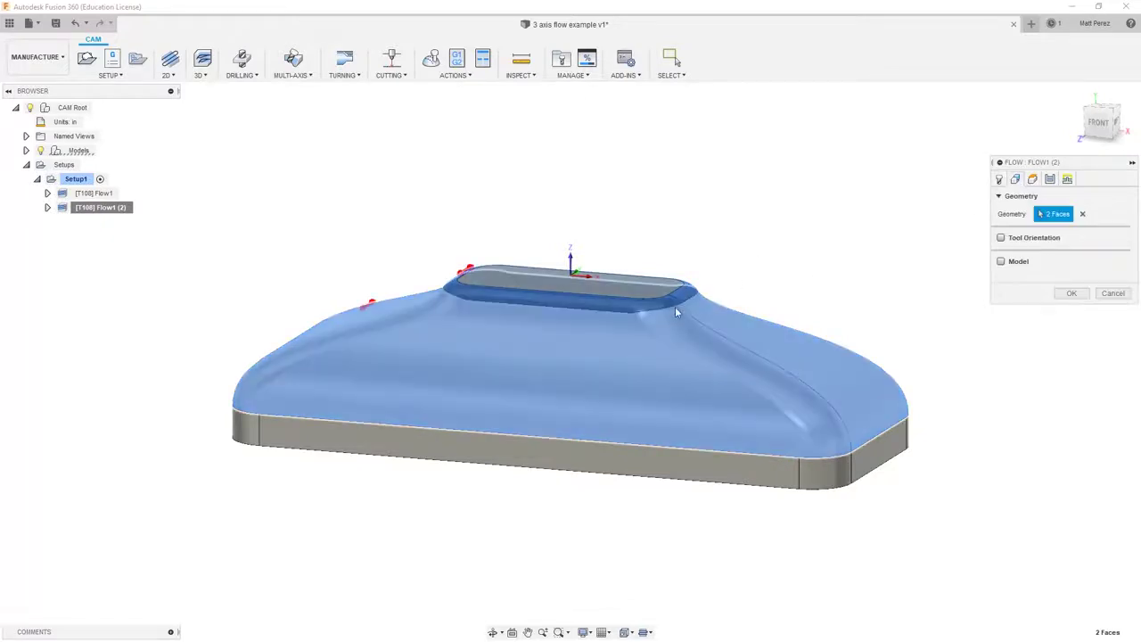
pyautogui.click(668, 303)
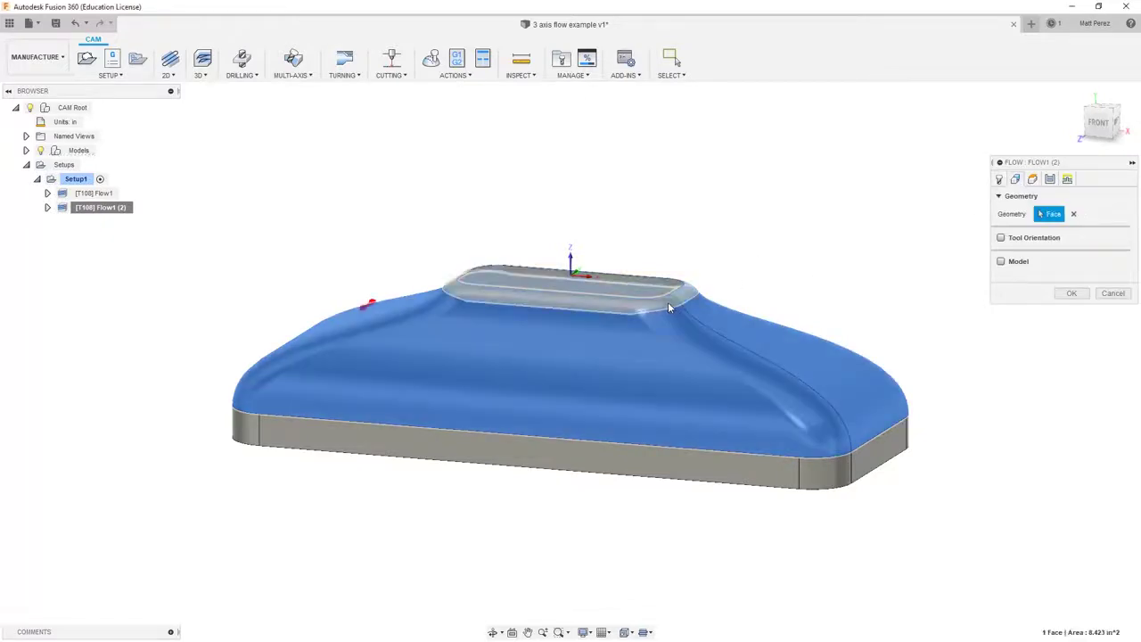
pyautogui.click(1049, 179)
pyautogui.doubleClick(1080, 267)
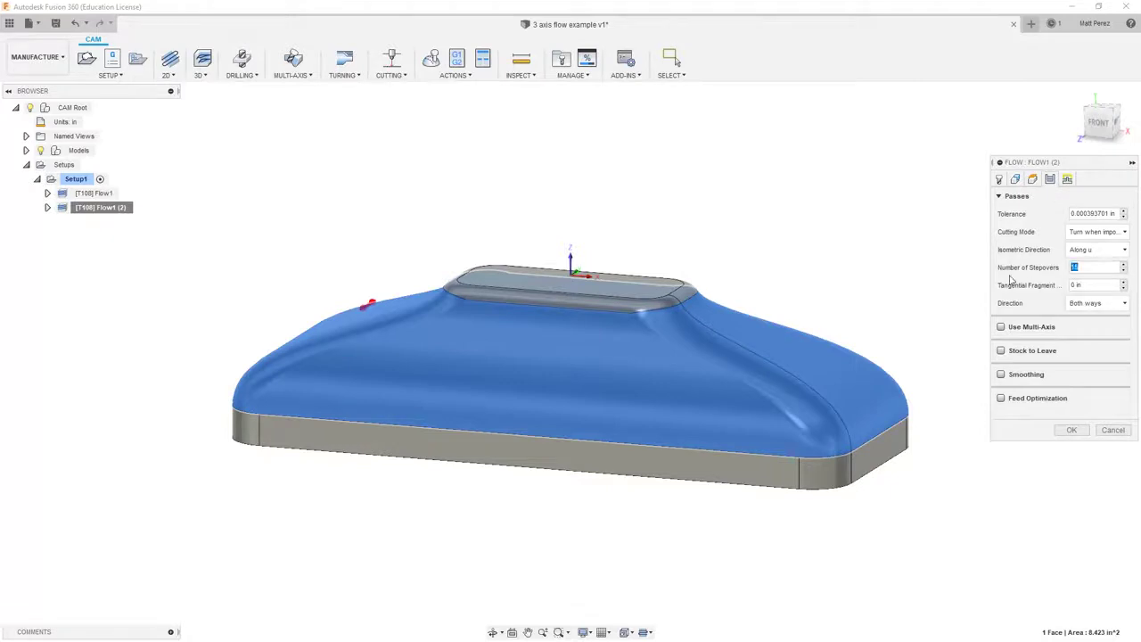
pyautogui.write('50')
pyautogui.click(1071, 429)
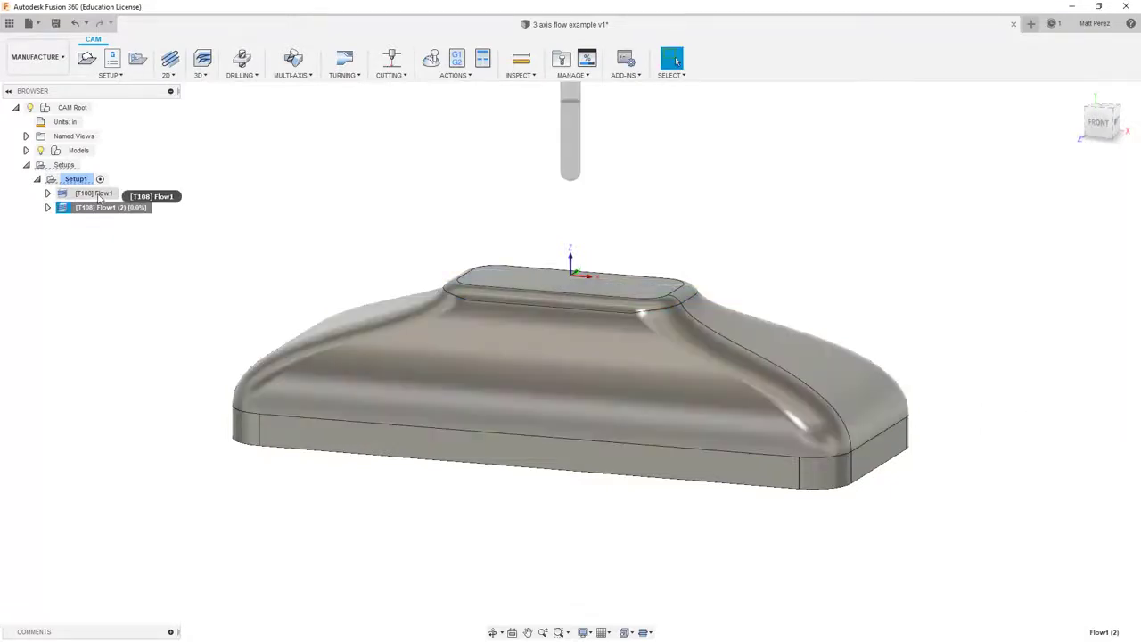
# Edit Flow1 to remove the large contoured face, leaving only the top fillet
pyautogui.rightClick(98, 193)
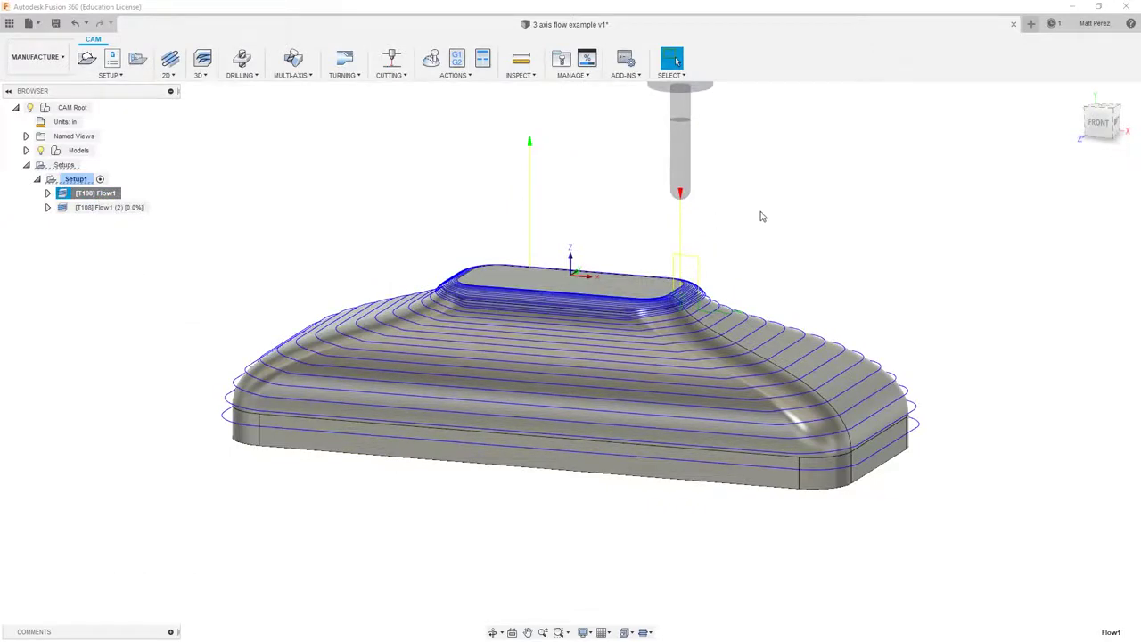
pyautogui.click(1015, 178)
pyautogui.click(777, 377)
pyautogui.click(1071, 293)
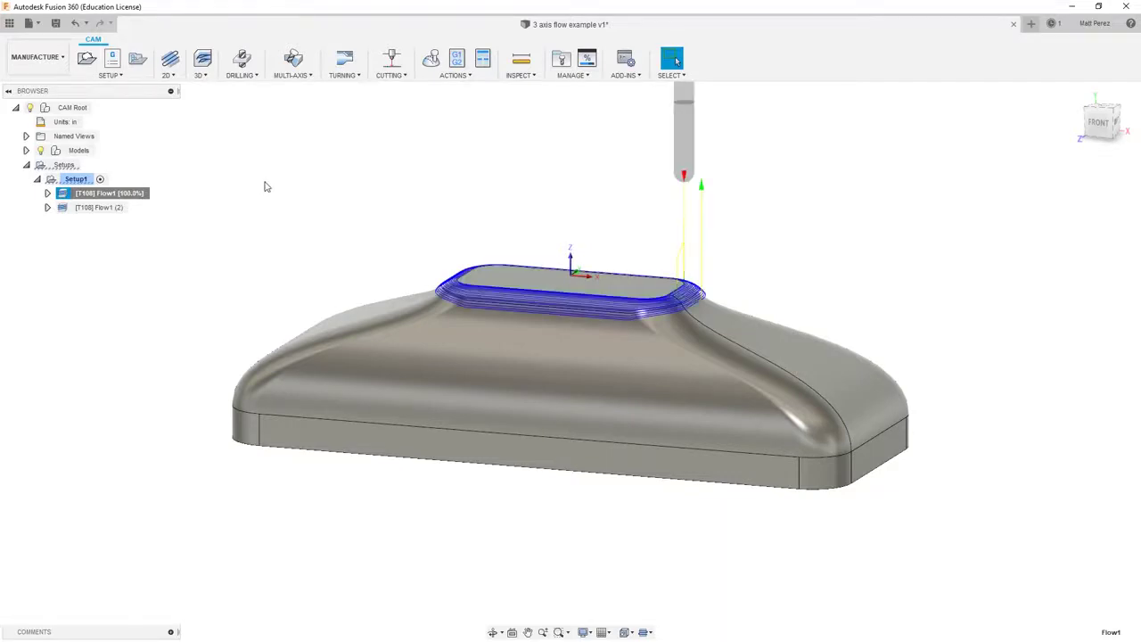
pyautogui.click(78, 181)
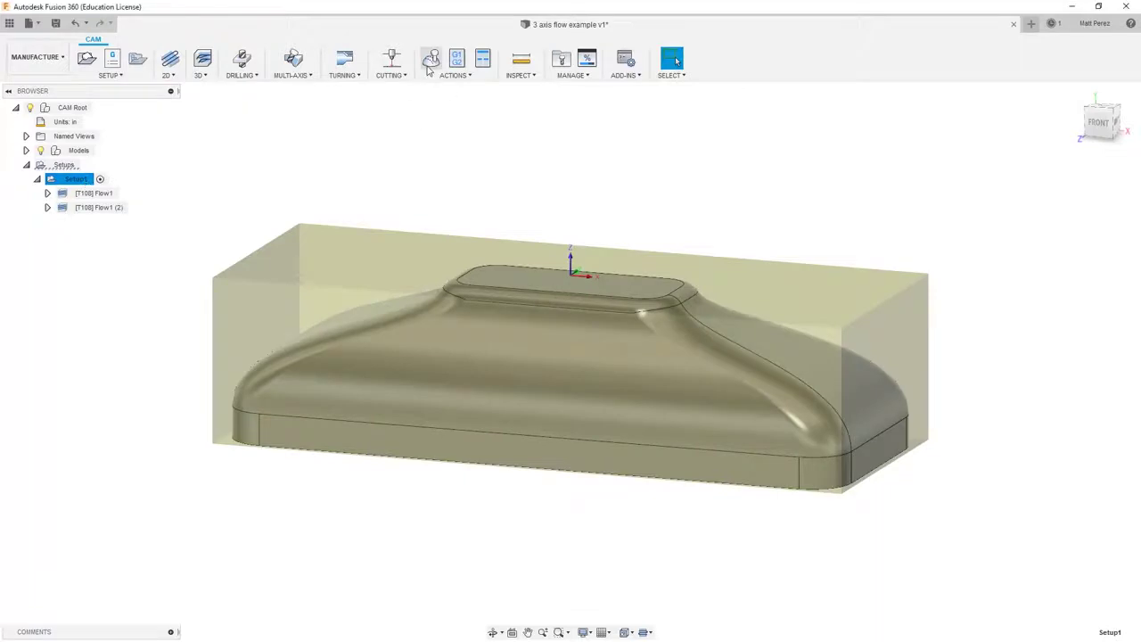
# Simulate Setup1 at faster playback and inspect the stepover marks on the cut surface
pyautogui.click(430, 57)
pyautogui.click(571, 584)
pyautogui.moveTo(613, 604); pyautogui.dragTo(656, 606)
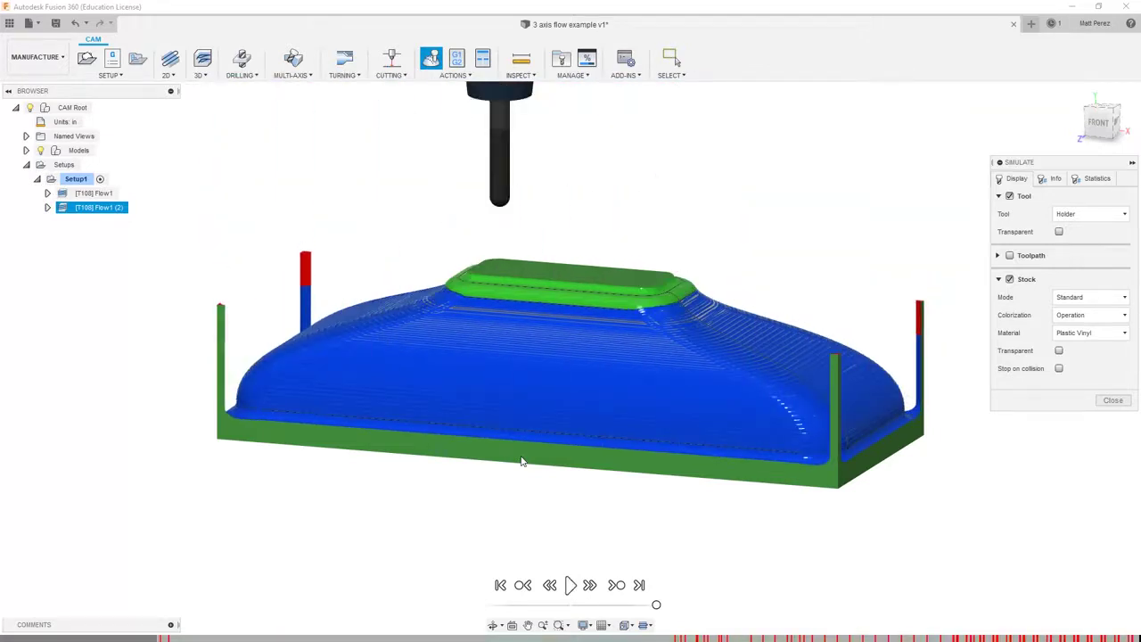
pyautogui.keyDown('shift'); pyautogui.moveTo(576, 472); pyautogui.dragTo(379, 241, button='middle'); pyautogui.keyUp('shift')
pyautogui.scroll(5, 443, 301)
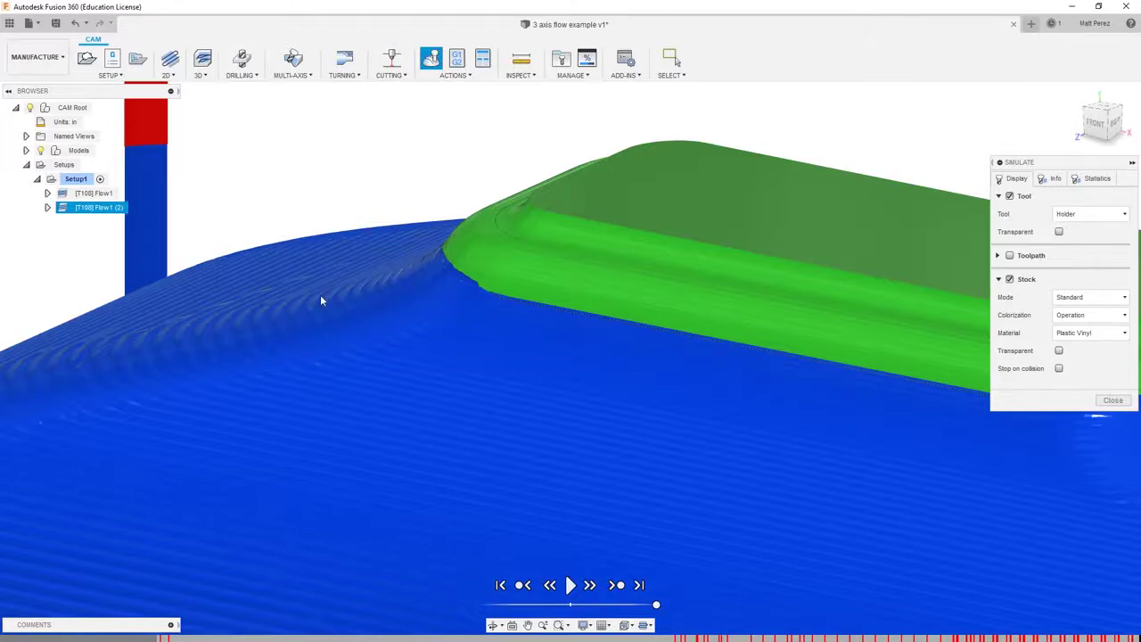
pyautogui.keyDown('shift'); pyautogui.moveTo(325, 308); pyautogui.dragTo(286, 348, button='middle'); pyautogui.keyUp('shift')
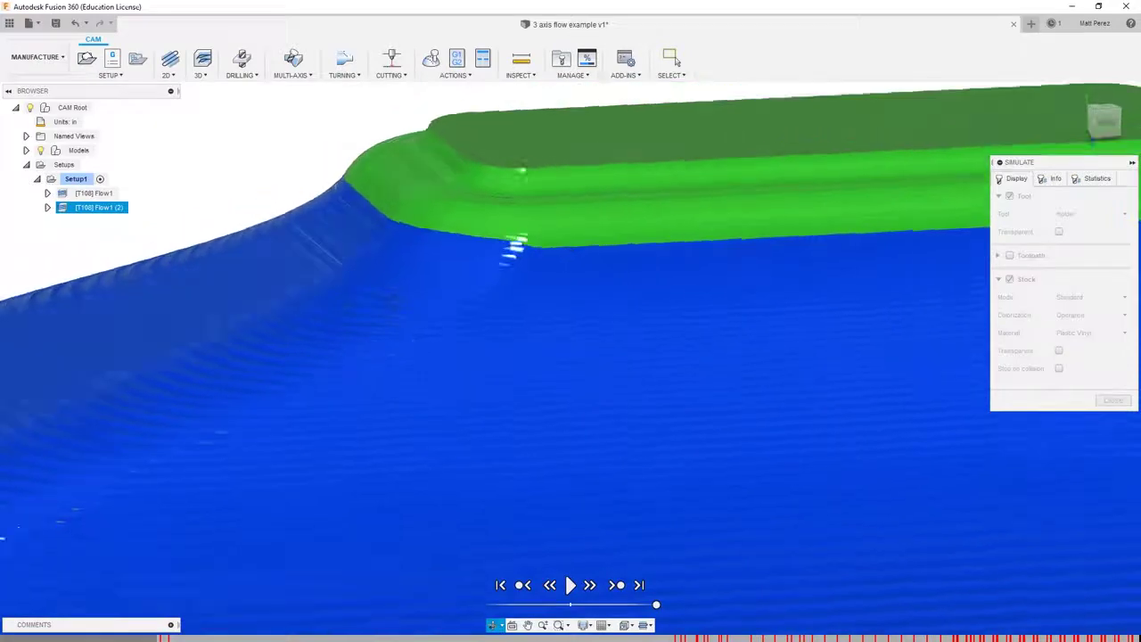
pyautogui.keyDown('shift'); pyautogui.moveTo(458, 216); pyautogui.dragTo(447, 330, button='middle'); pyautogui.keyUp('shift')
# Close the simulation, recentre the part, and start a new Multi-Axis Flow toolpath
pyautogui.click(1112, 401)
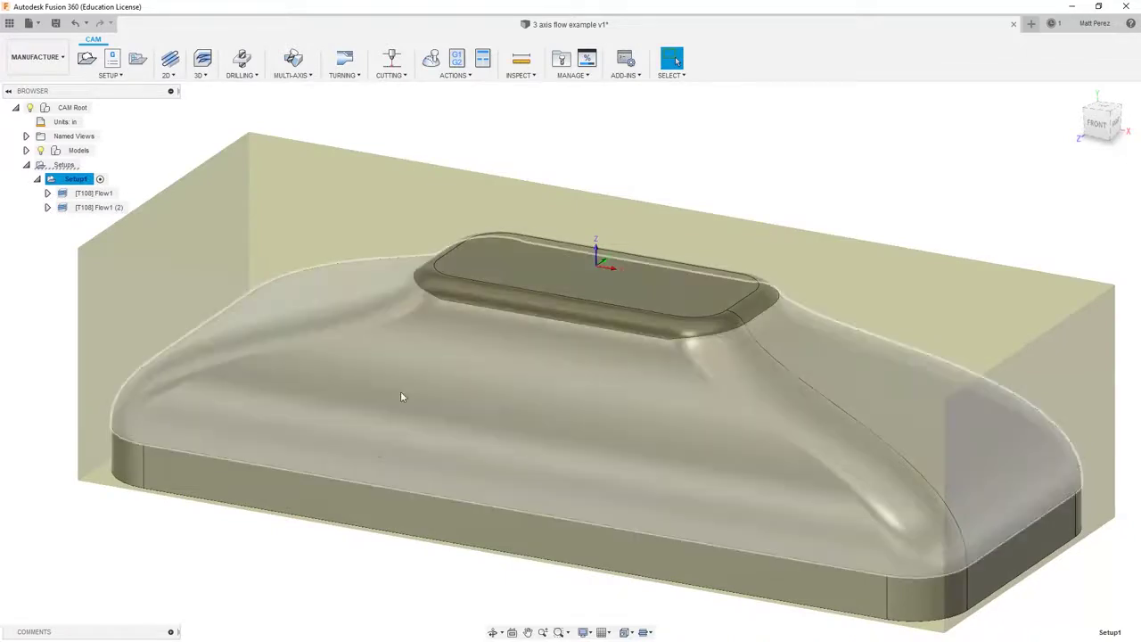
pyautogui.scroll(-5, 377, 487)
pyautogui.moveTo(389, 543); pyautogui.dragTo(419, 505, button='middle')
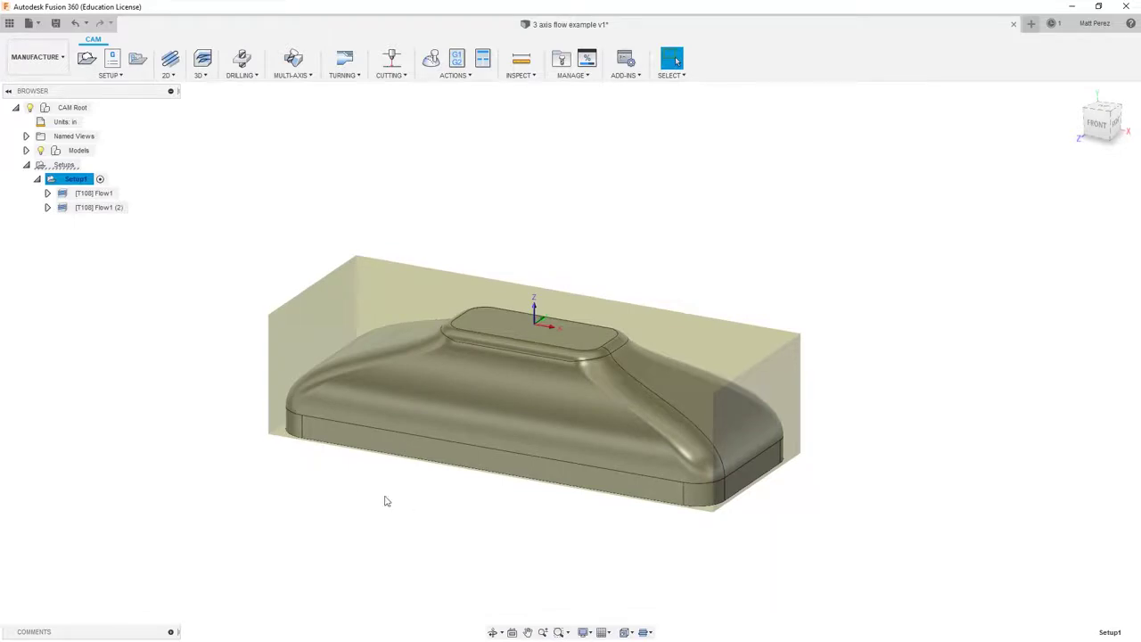
pyautogui.click(349, 133)
pyautogui.click(305, 77)
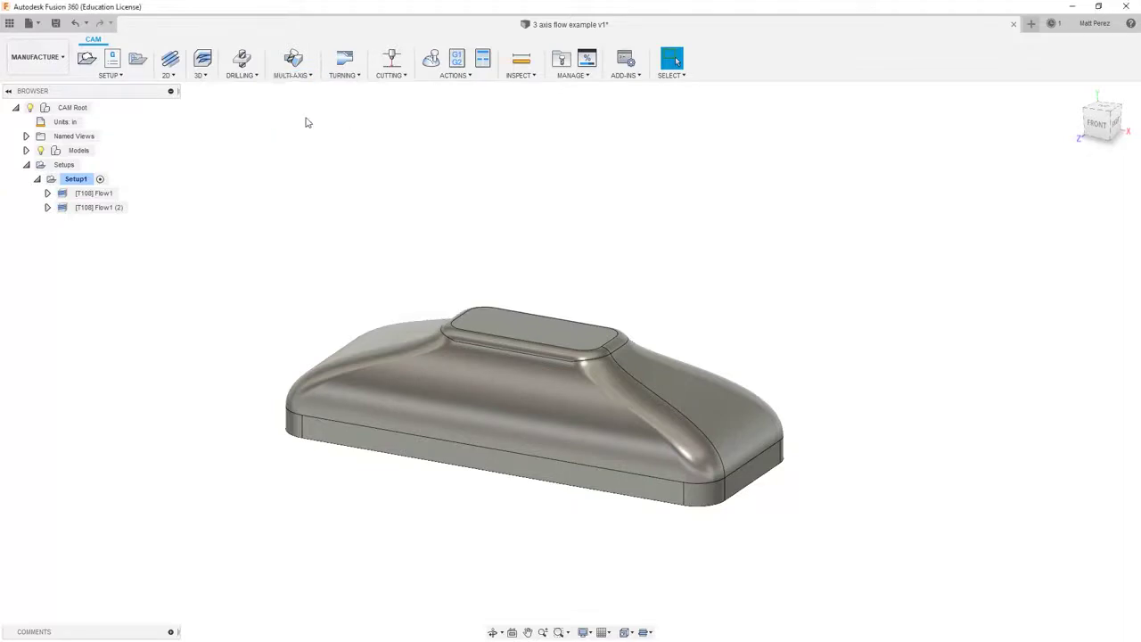
pyautogui.click(307, 118)
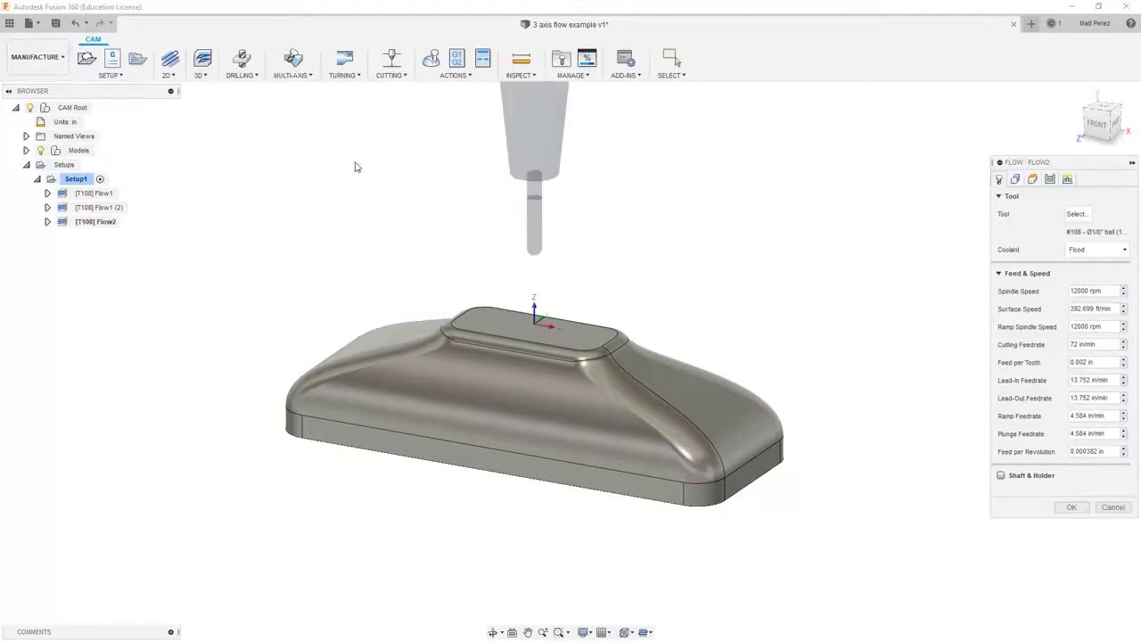
# Give Flow2 Use Multi-Axis, the large contoured face, and 55 stepovers, then generate it
pyautogui.click(1049, 180)
pyautogui.click(1002, 327)
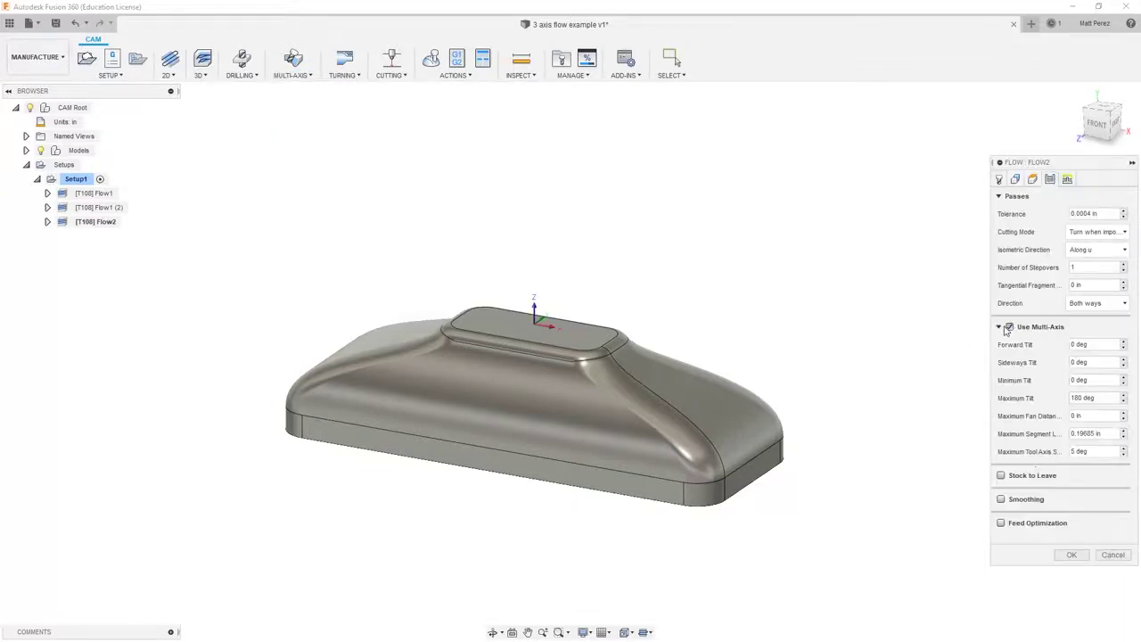
pyautogui.click(1015, 181)
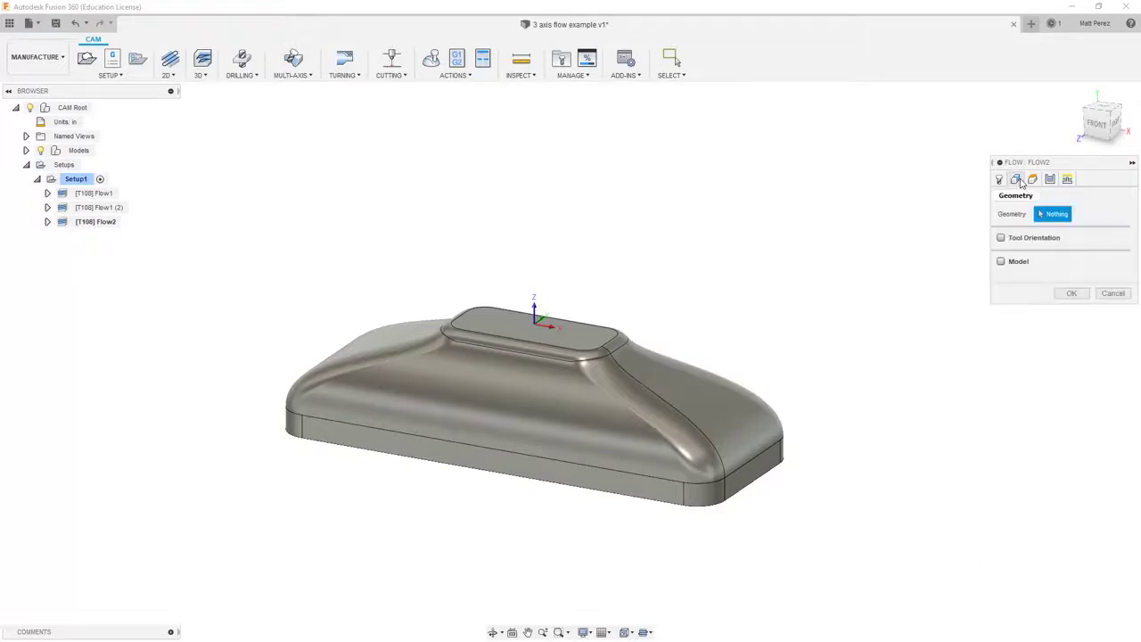
pyautogui.click(621, 419)
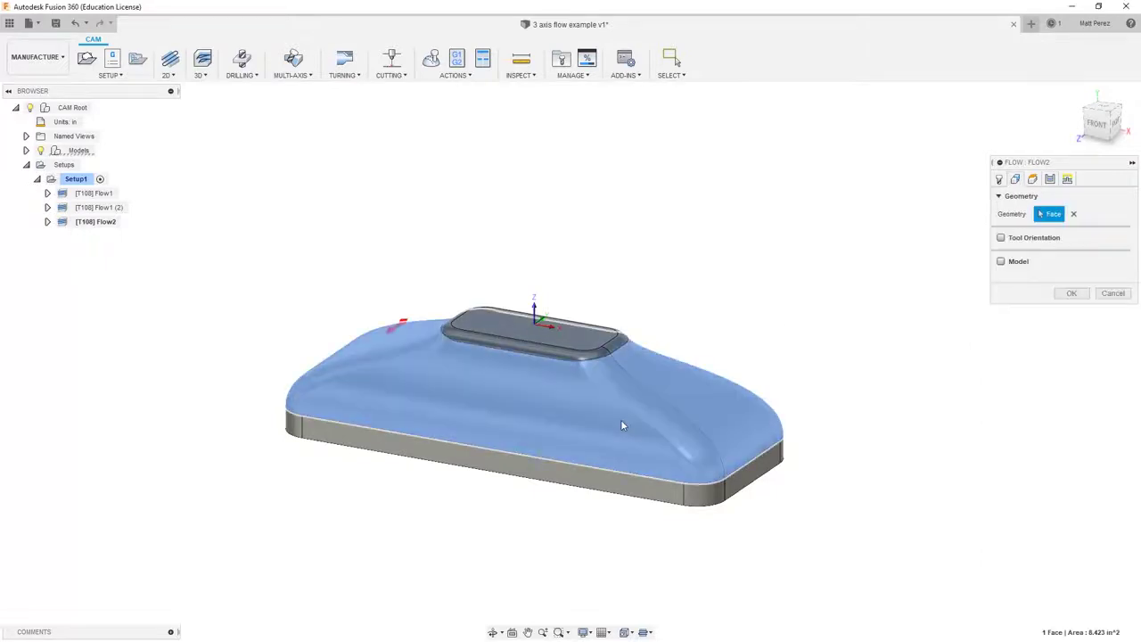
pyautogui.click(1050, 179)
pyautogui.doubleClick(1088, 269)
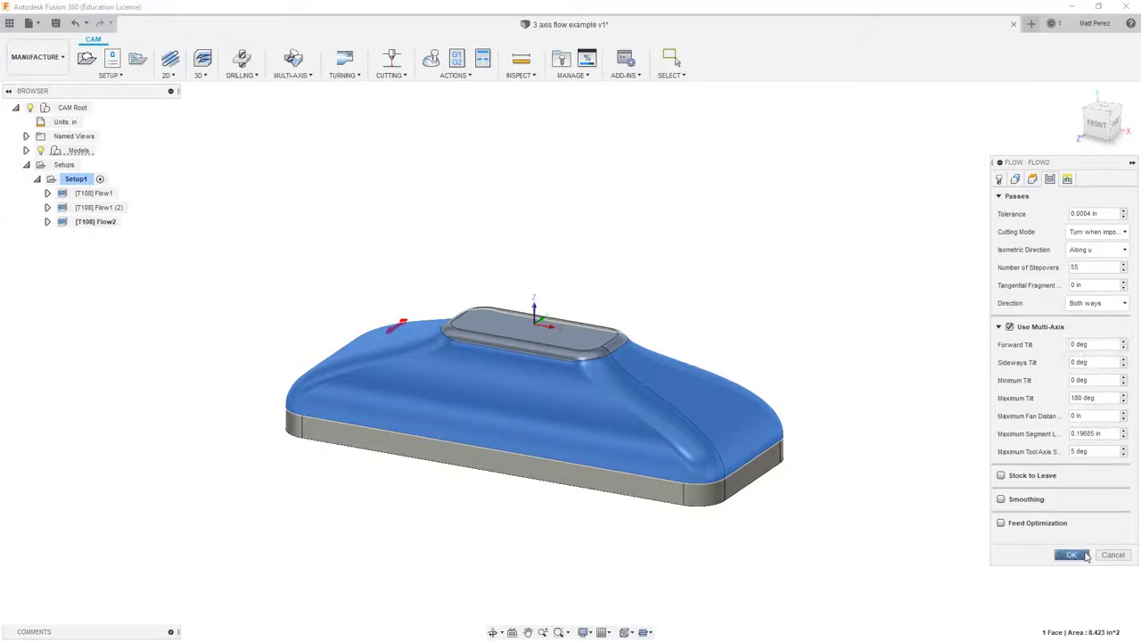
pyautogui.click(1072, 554)
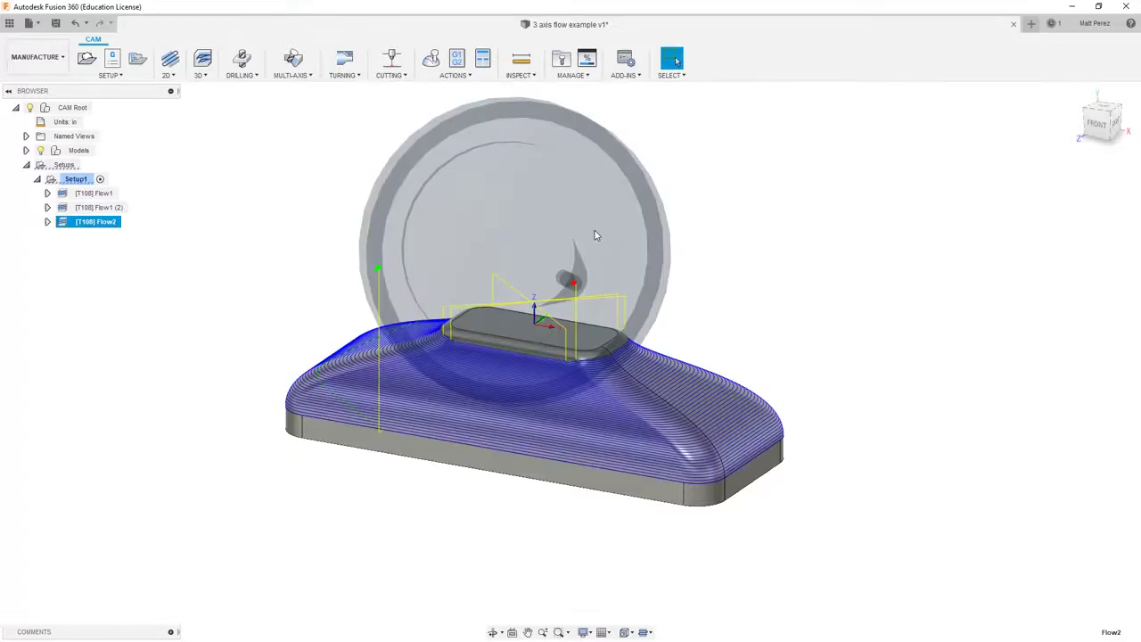
# Inspect the Flow2 toolpath from above and front-right, then start its machining simulation
pyautogui.keyDown('shift'); pyautogui.moveTo(509, 402); pyautogui.dragTo(533, 427, button='middle'); pyautogui.keyUp('shift')
pyautogui.press('Escape')
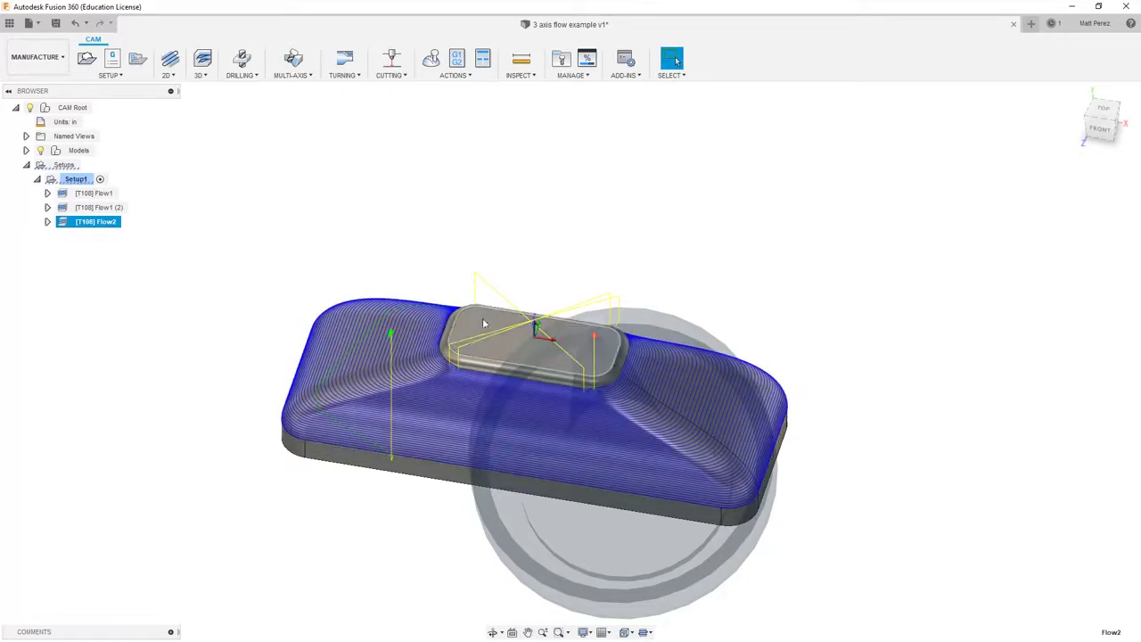
pyautogui.keyDown('shift'); pyautogui.moveTo(424, 176); pyautogui.dragTo(419, 106, button='middle'); pyautogui.keyUp('shift')
pyautogui.click(430, 58)
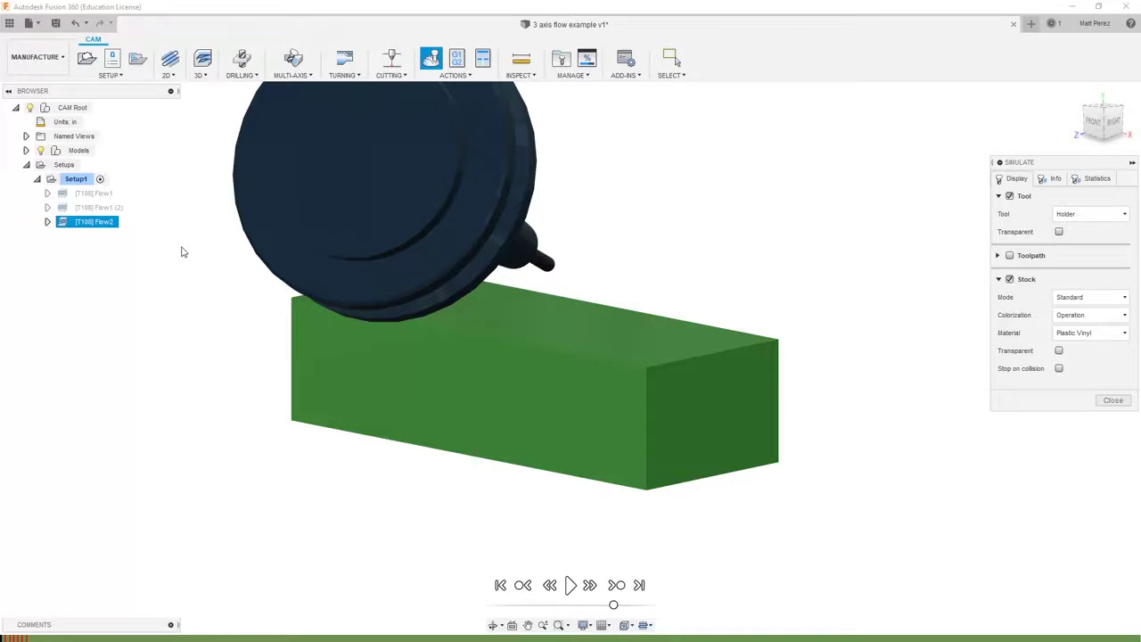
# Play the Flow2 simulation through, inspect the machined part up close, then close the simulation
pyautogui.click(570, 586)
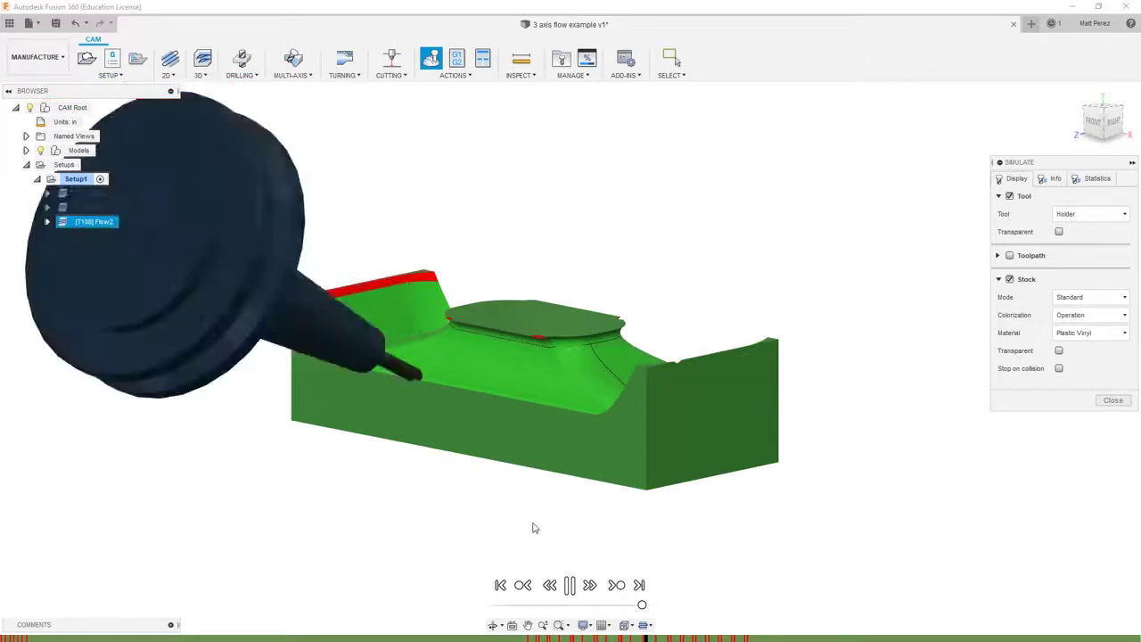
pyautogui.scroll(6, 592, 377)
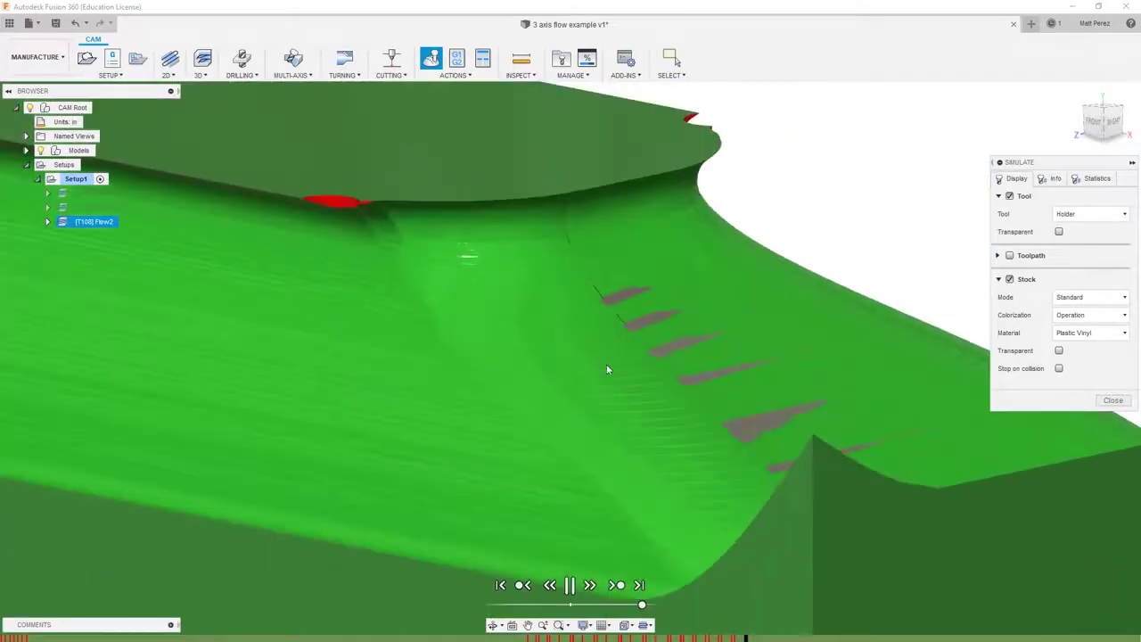
pyautogui.scroll(3, 693, 362)
pyautogui.scroll(-6, 681, 364)
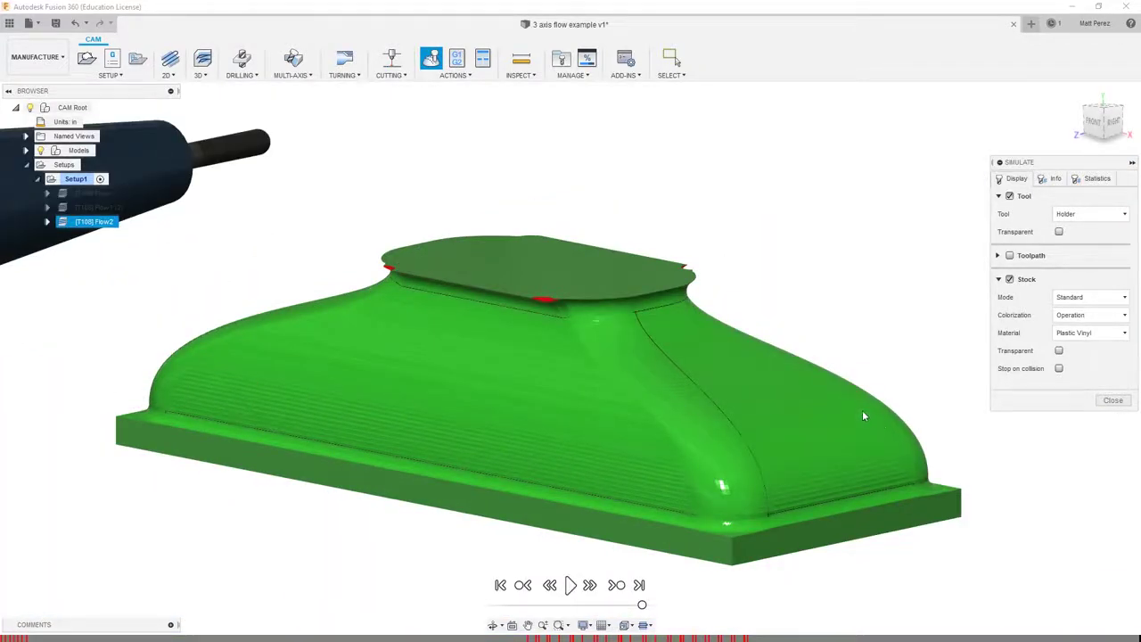
pyautogui.keyDown('shift'); pyautogui.moveTo(536, 393); pyautogui.dragTo(749, 401, button='middle'); pyautogui.keyUp('shift')
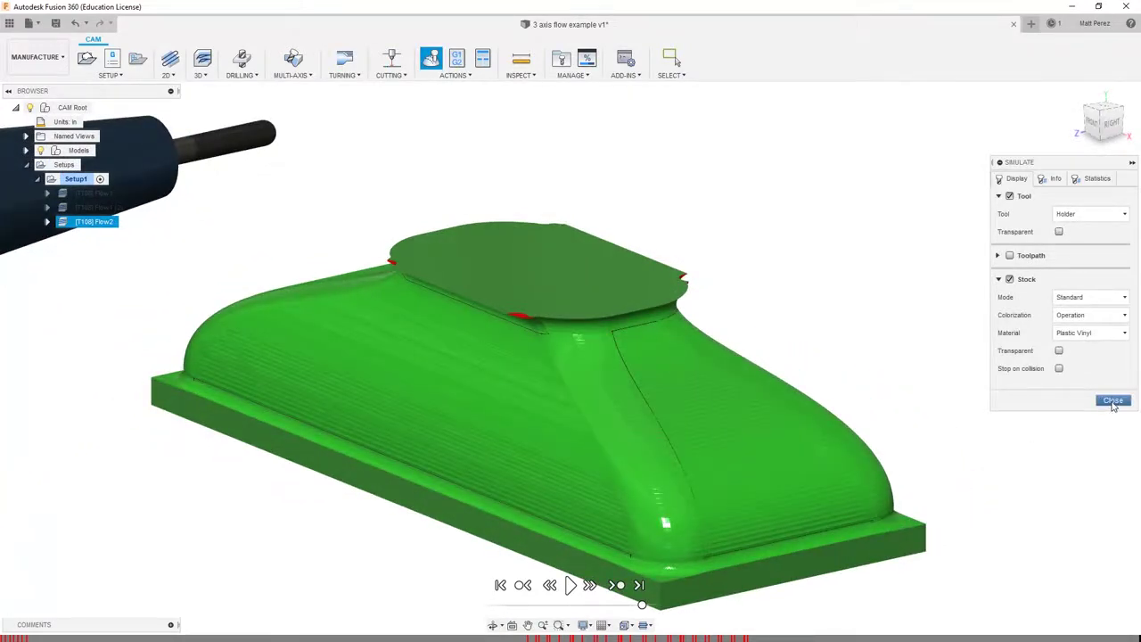
pyautogui.click(1112, 401)
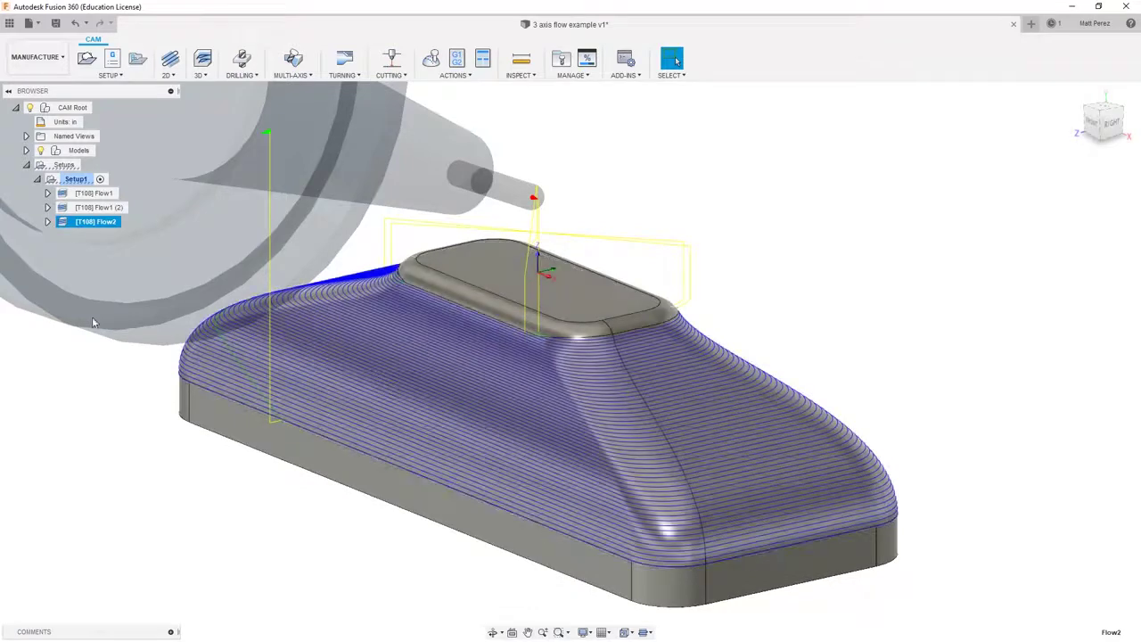
# Edit Flow2 to use isometric direction Along v and regenerate the toolpath
pyautogui.rightClick(90, 221)
pyautogui.click(106, 232)
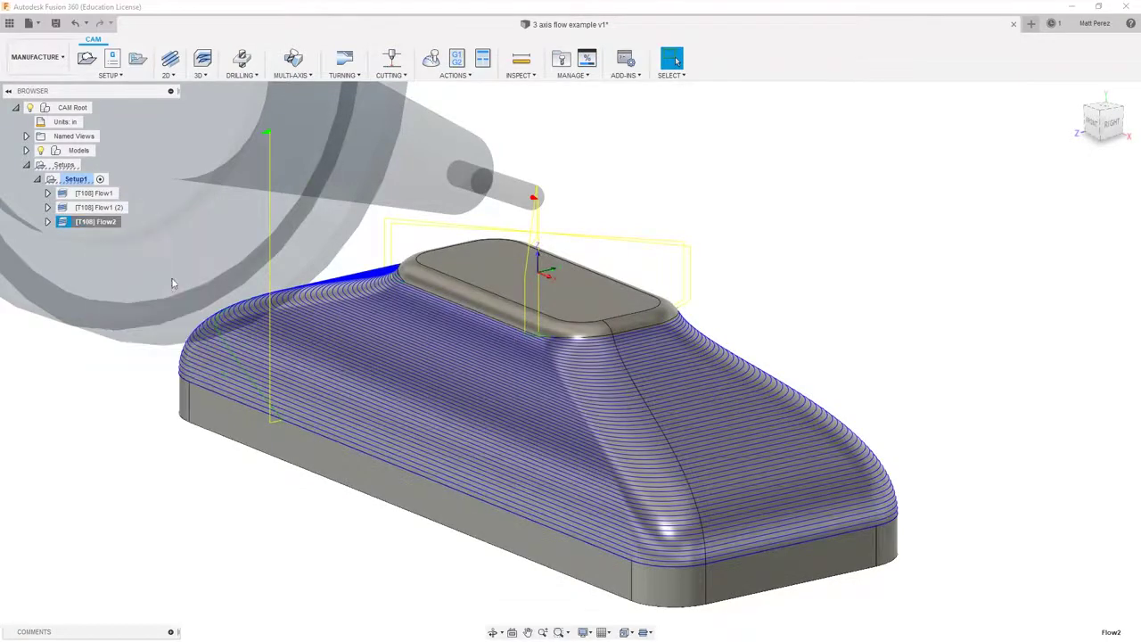
pyautogui.click(1050, 179)
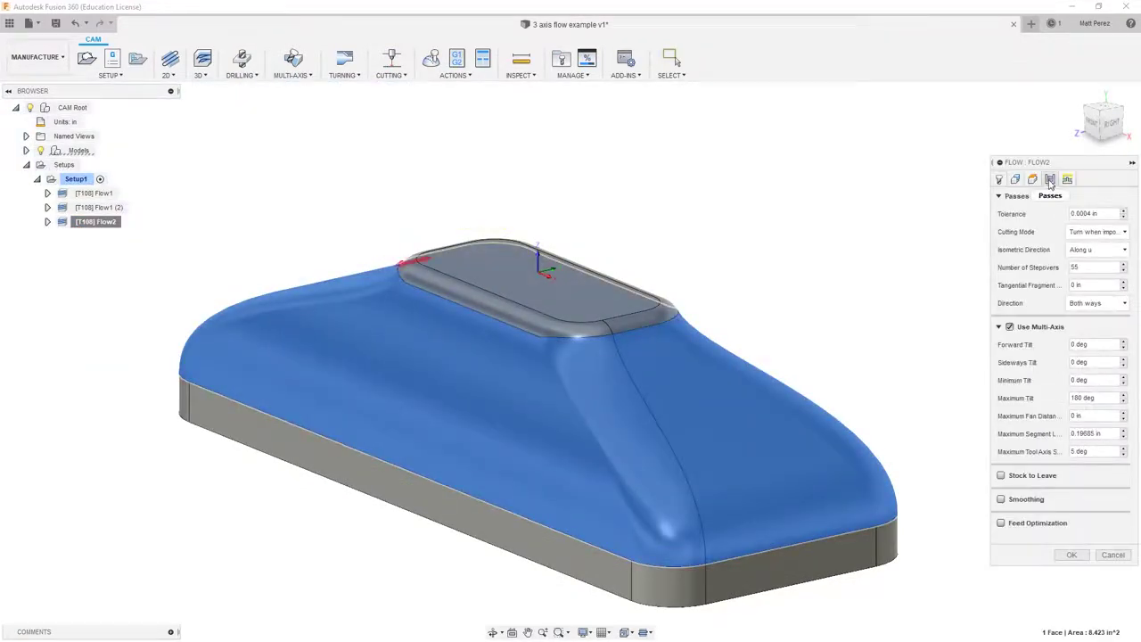
pyautogui.click(1085, 250)
pyautogui.click(1091, 279)
pyautogui.click(1072, 554)
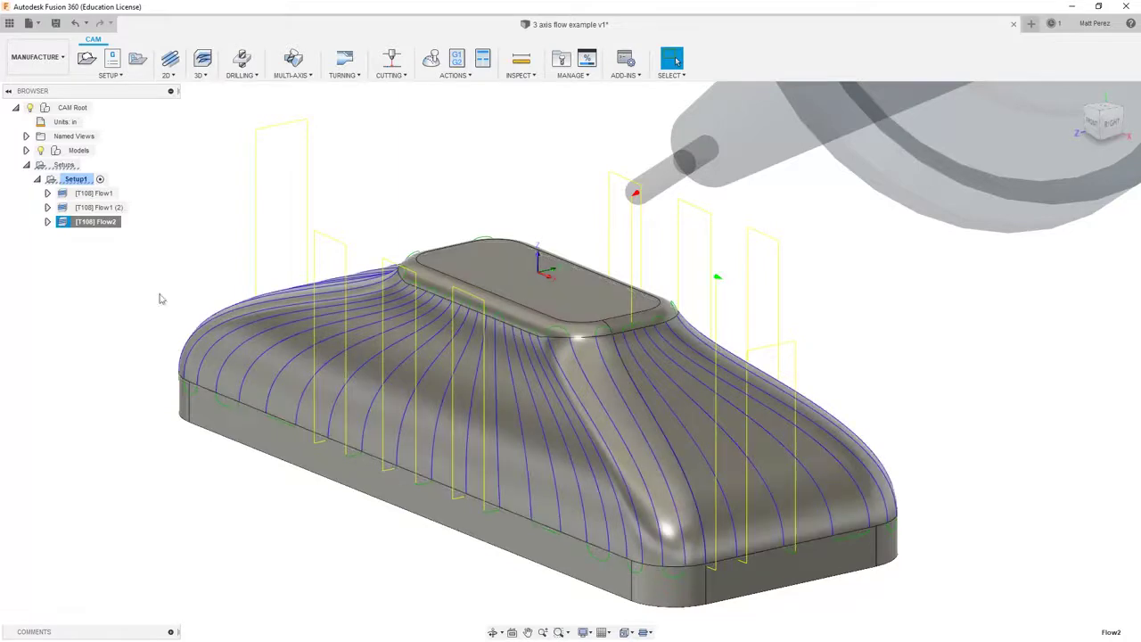
pyautogui.click(431, 58)
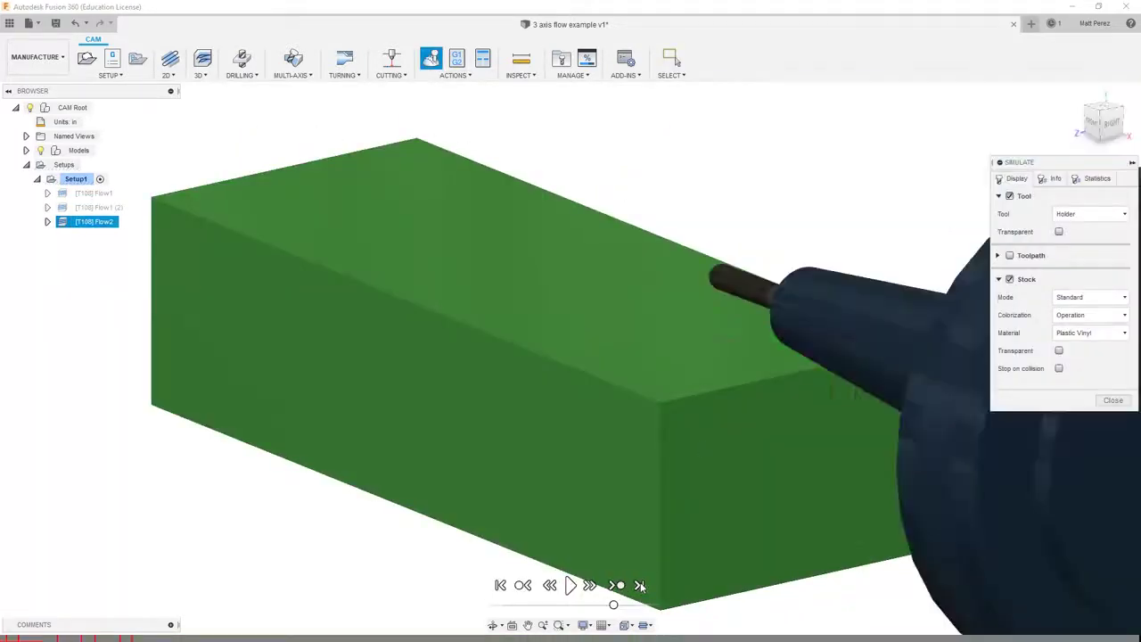
pyautogui.click(640, 585)
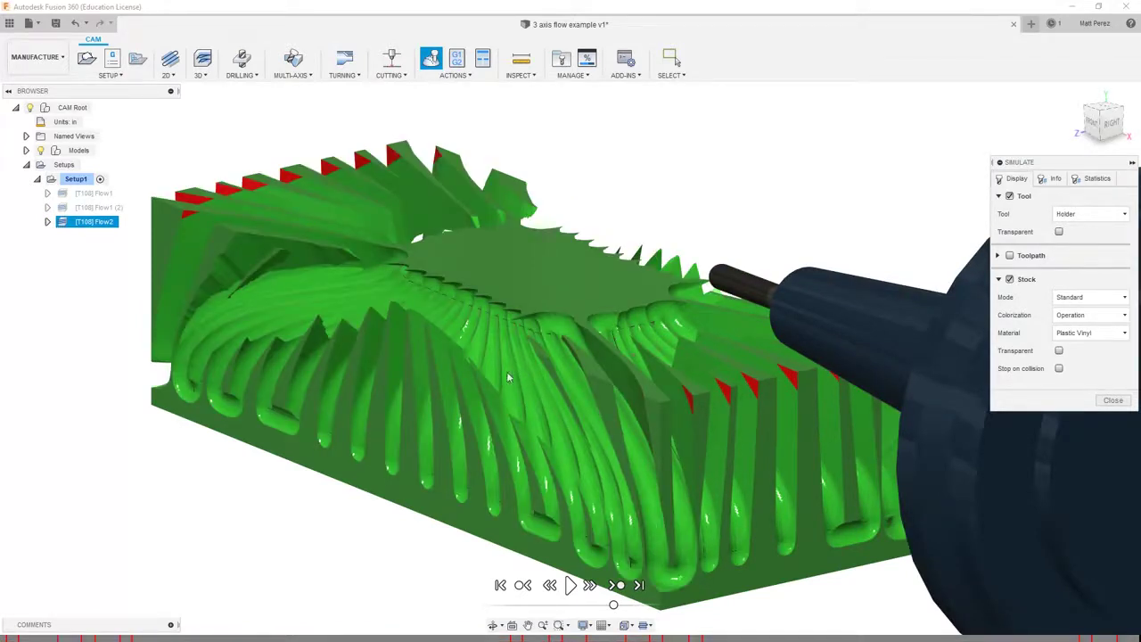
pyautogui.moveTo(517, 365)
pyautogui.keyDown('shift'); pyautogui.mouseDown(button='middle')
pyautogui.moveTo(501, 403)
pyautogui.moveTo(500, 379)
pyautogui.mouseUp(button='middle'); pyautogui.keyUp('shift')
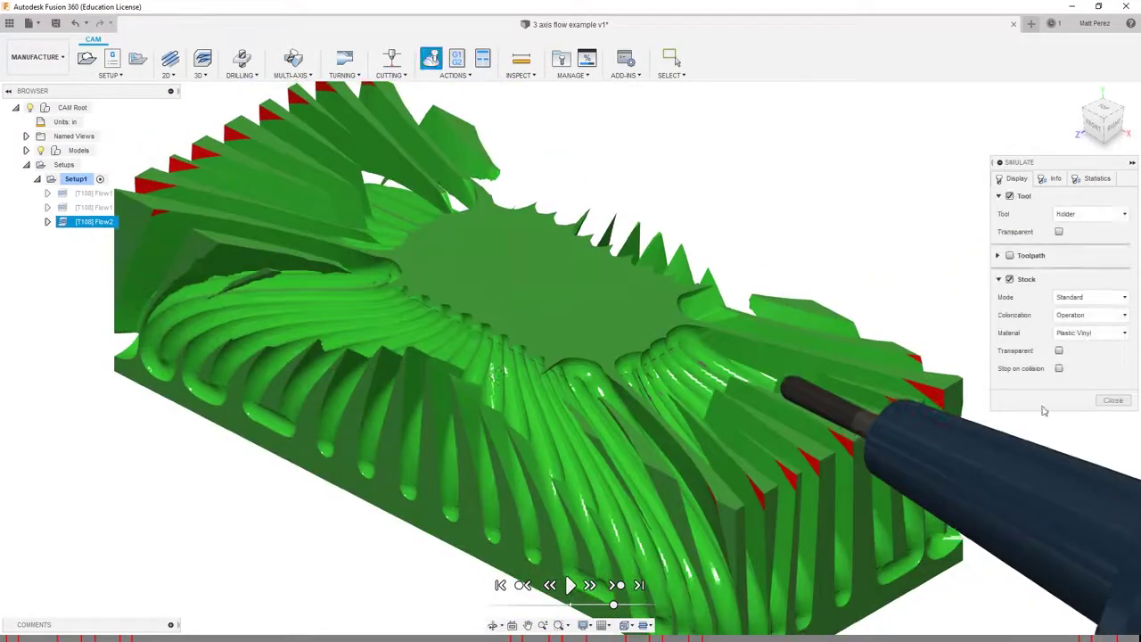
pyautogui.click(1114, 401)
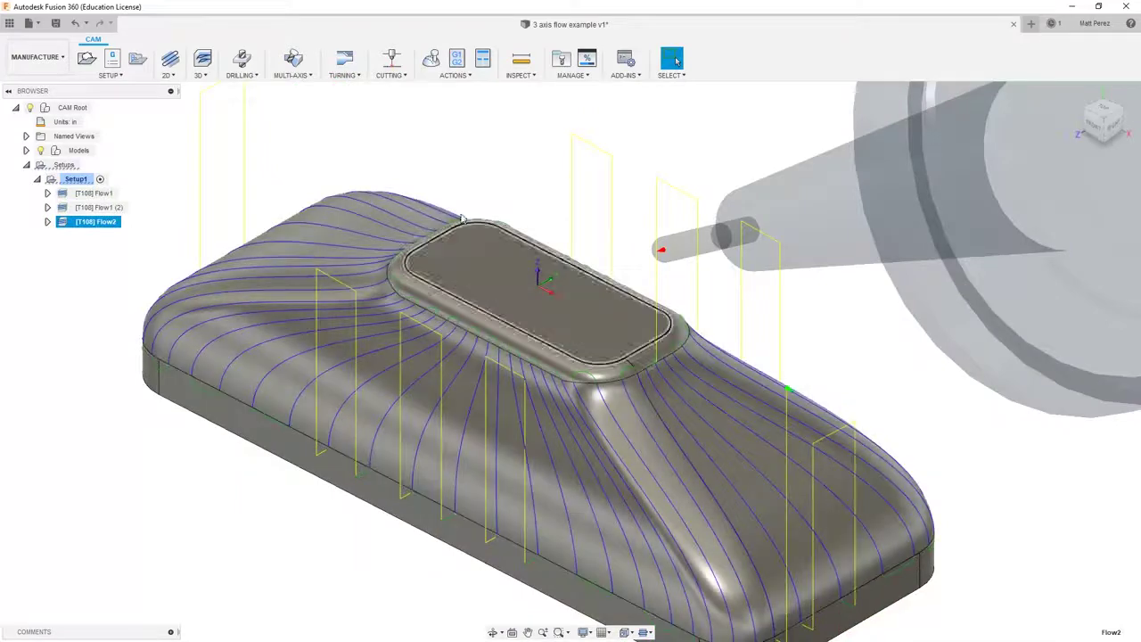
# Switch Flow2's isometric direction back to Along u and regenerate the toolpath
pyautogui.rightClick(89, 225)
pyautogui.click(96, 229)
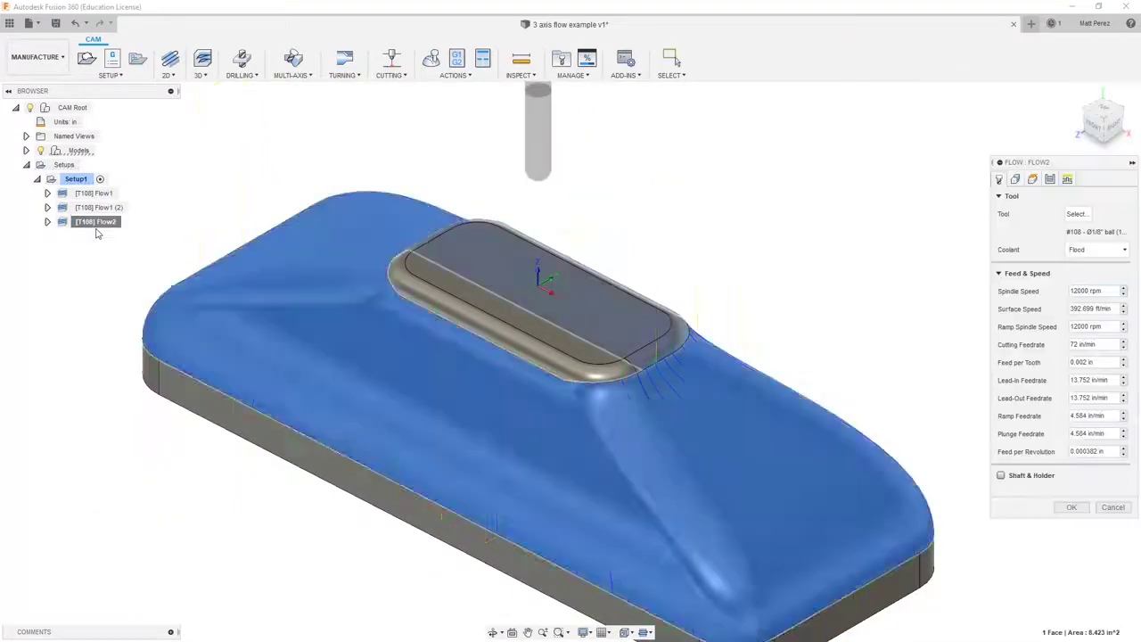
pyautogui.click(1050, 178)
pyautogui.click(1093, 250)
pyautogui.click(1093, 264)
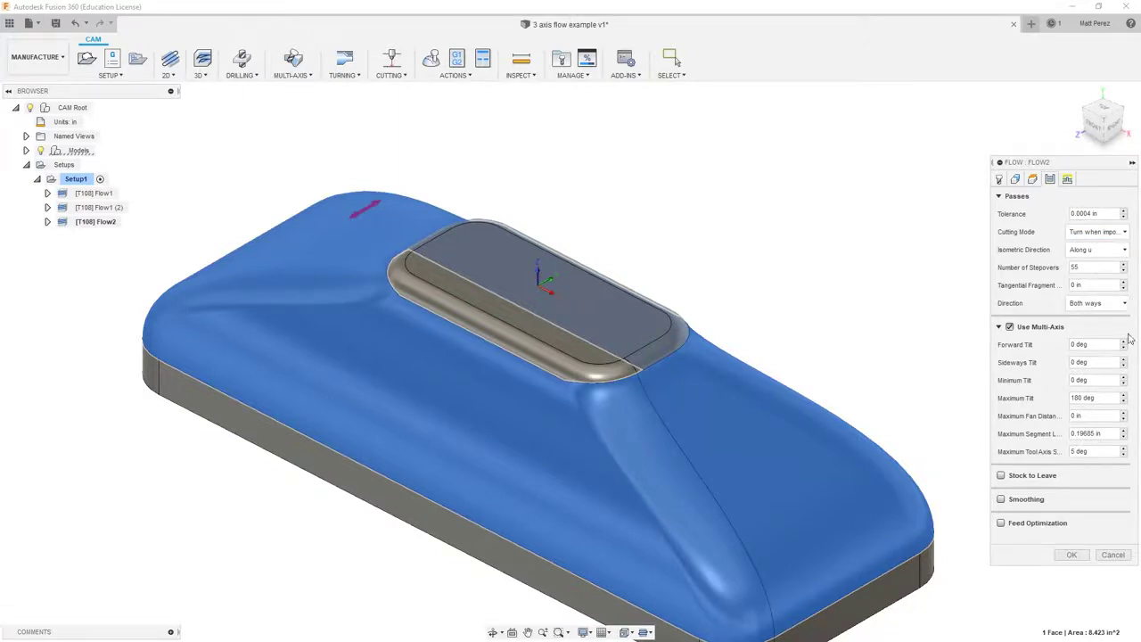
pyautogui.click(1074, 554)
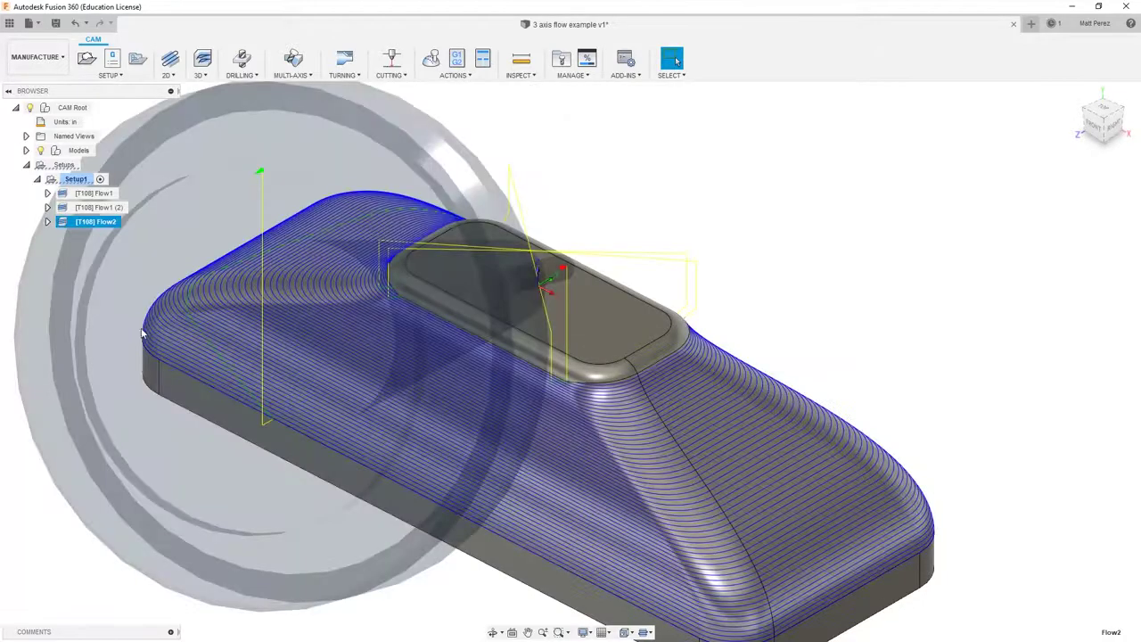
# Replace the Flow2 cutter with the 128 Ø3/8" ball tool, filtered from all libraries, and regenerate
pyautogui.rightClick(111, 223)
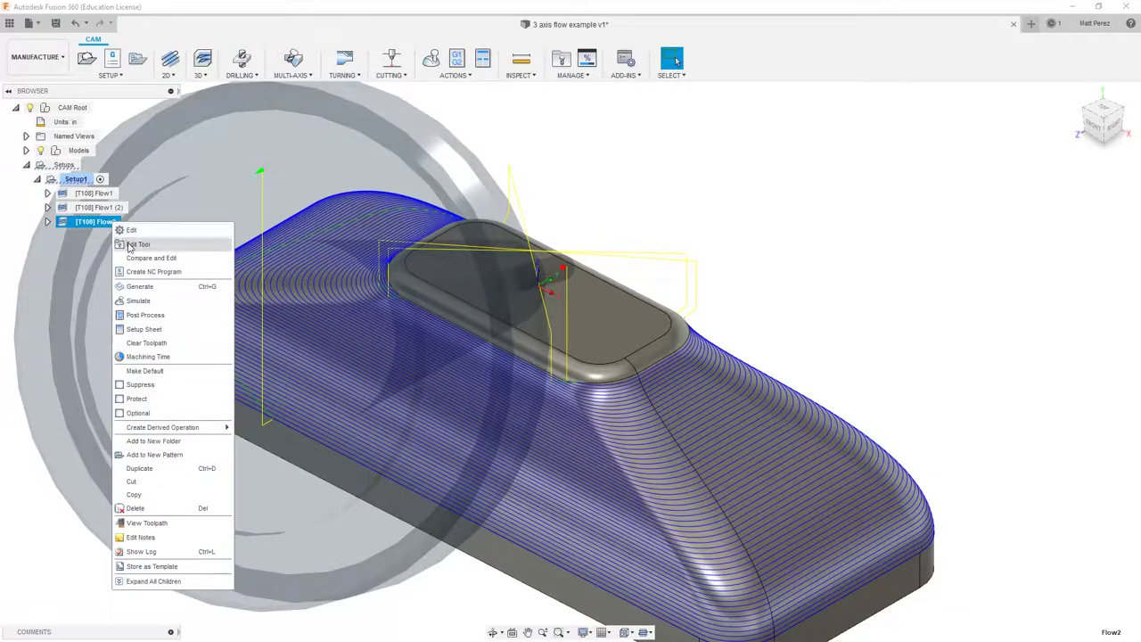
pyautogui.click(131, 230)
pyautogui.click(1077, 214)
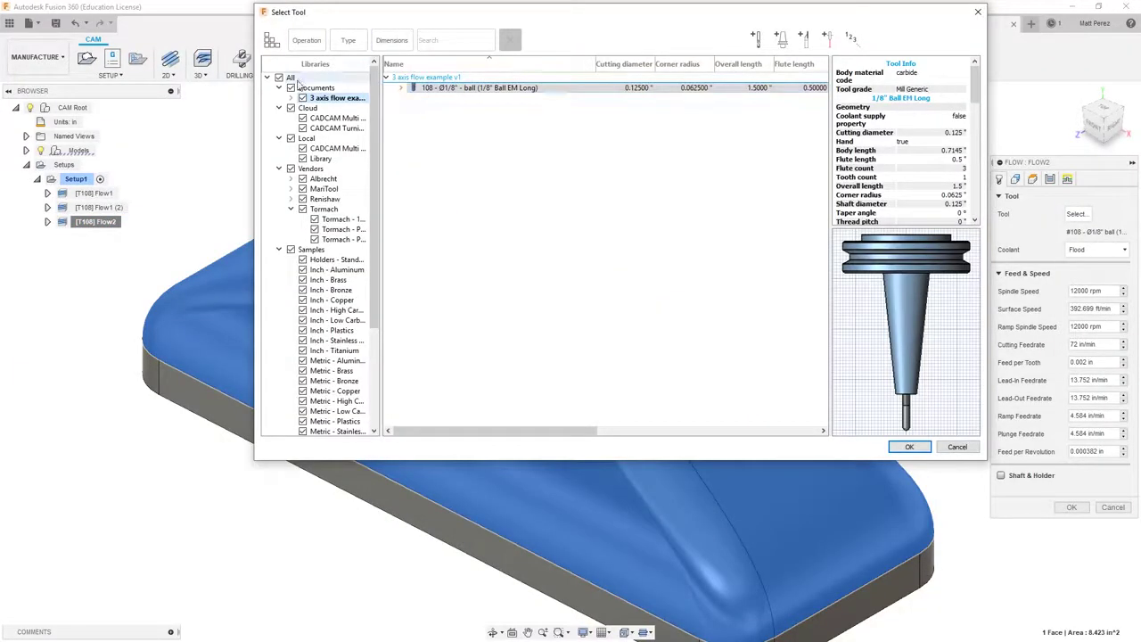
pyautogui.click(291, 79)
pyautogui.click(347, 45)
pyautogui.click(360, 105)
pyautogui.click(688, 439)
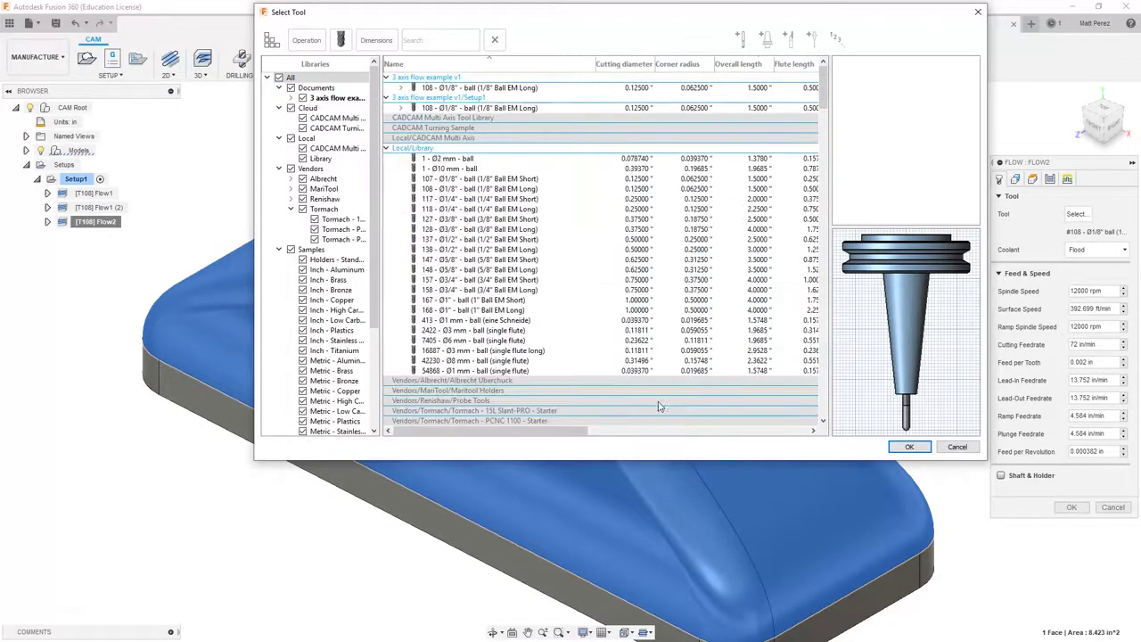
pyautogui.click(478, 229)
pyautogui.click(910, 446)
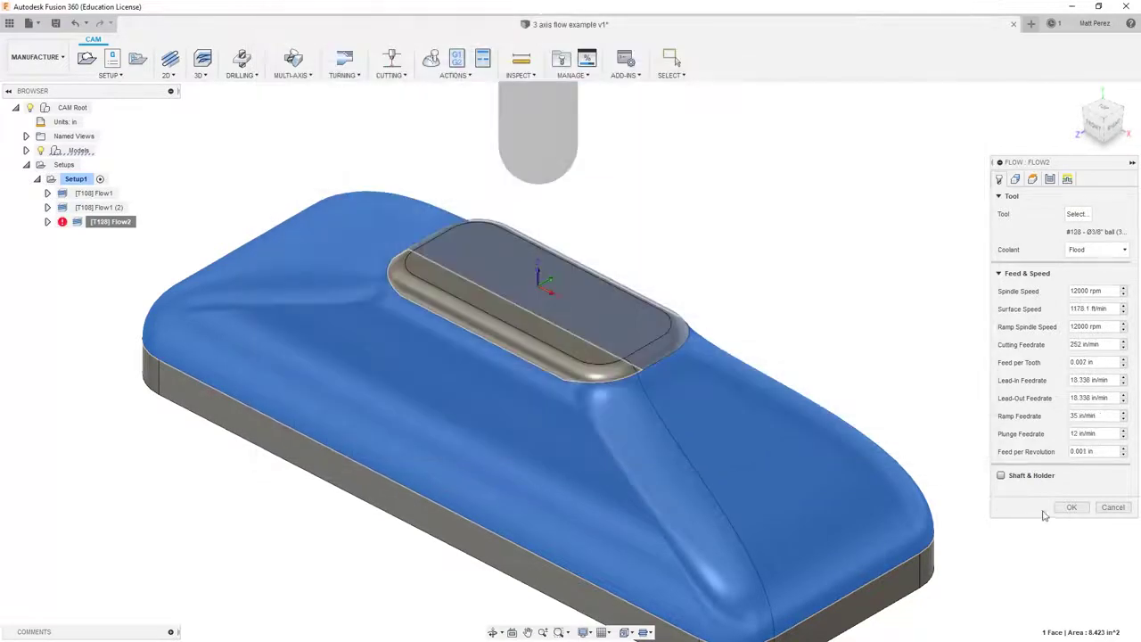
pyautogui.click(1071, 506)
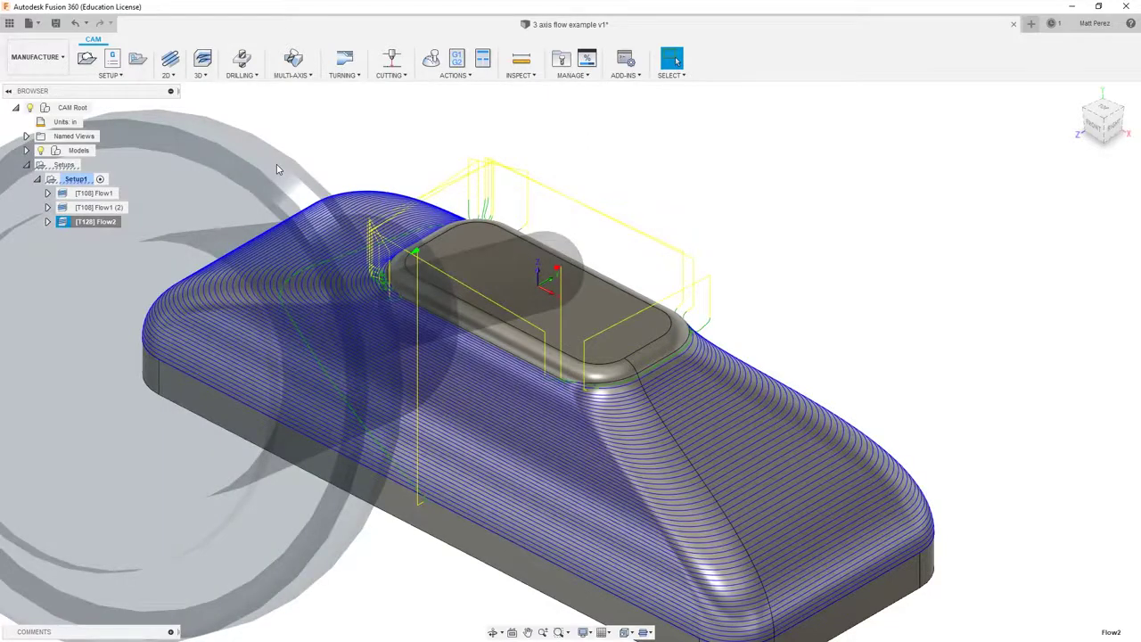
# Simulate the T128 Flow2 toolpath to its end and inspect the machined stock closely
pyautogui.click(430, 58)
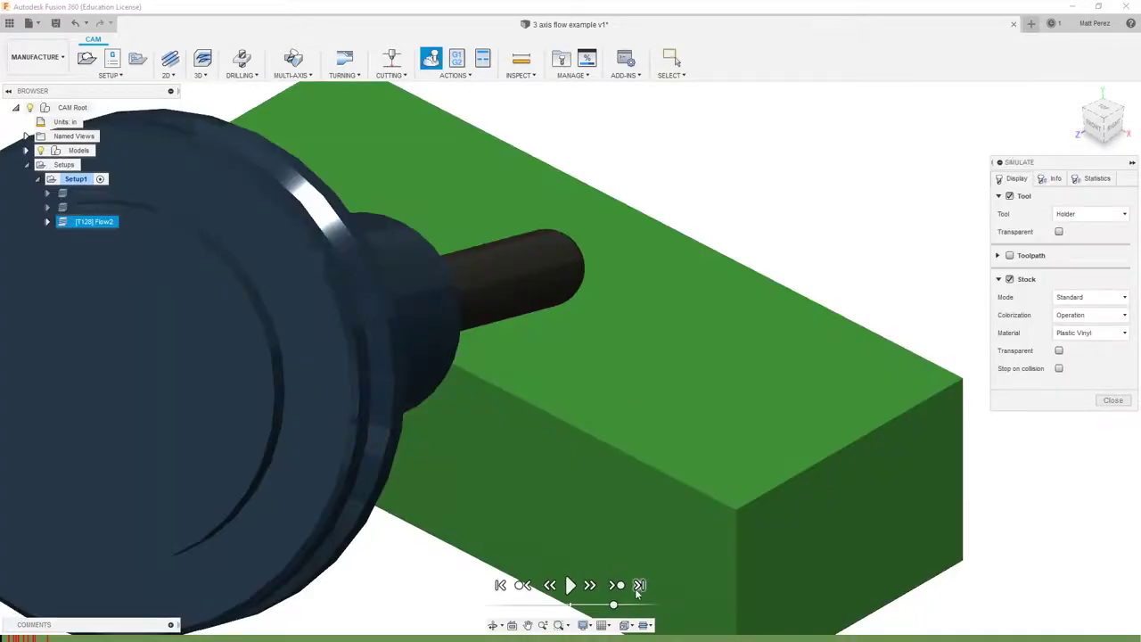
pyautogui.click(637, 587)
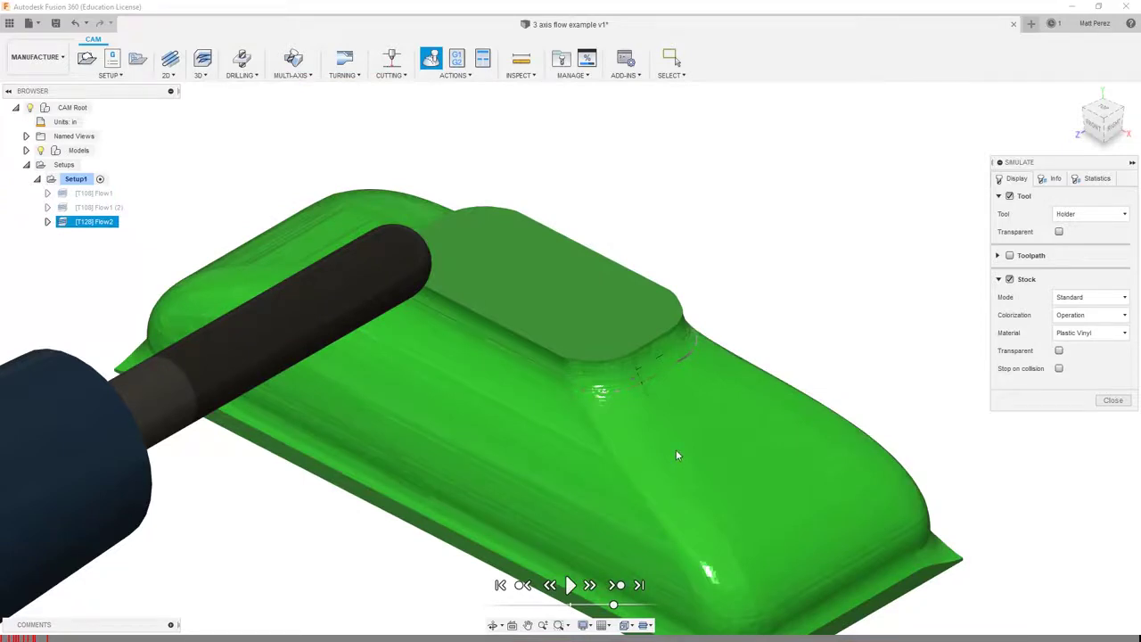
pyautogui.scroll(8, 682, 441)
pyautogui.keyDown('shift'); pyautogui.moveTo(695, 415); pyautogui.dragTo(956, 406, button='middle'); pyautogui.keyUp('shift')
# Close the simulation, return to the Home view with nothing selected, and browse the multi-axis toolpath types
pyautogui.click(1113, 400)
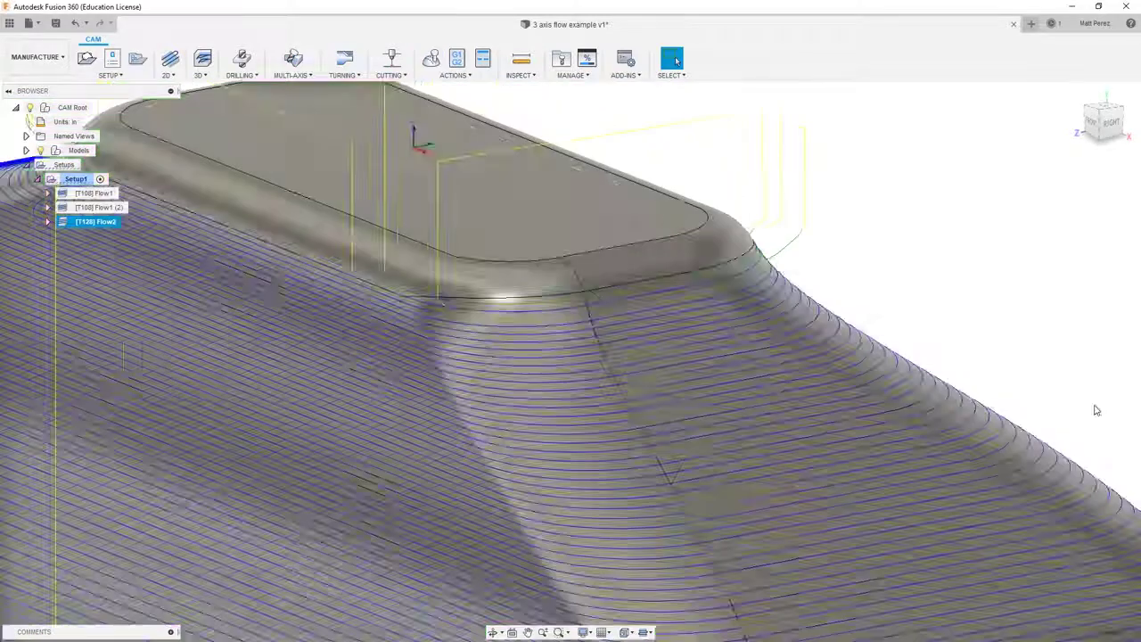
pyautogui.scroll(-5, 815, 395)
pyautogui.scroll(2, 808, 401)
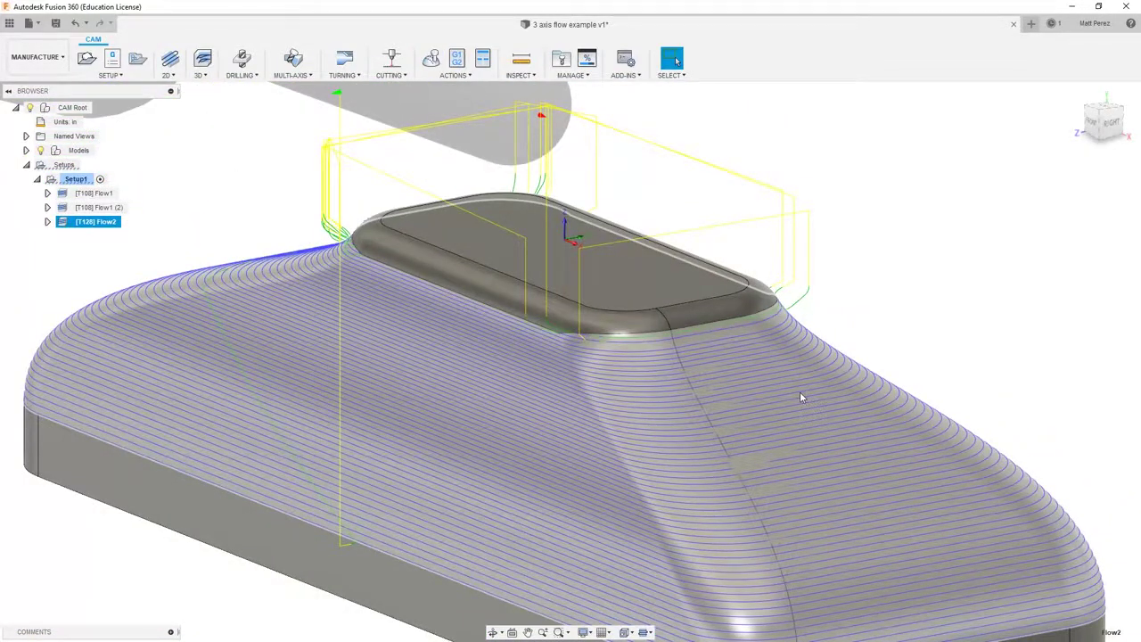
pyautogui.scroll(-3, 751, 391)
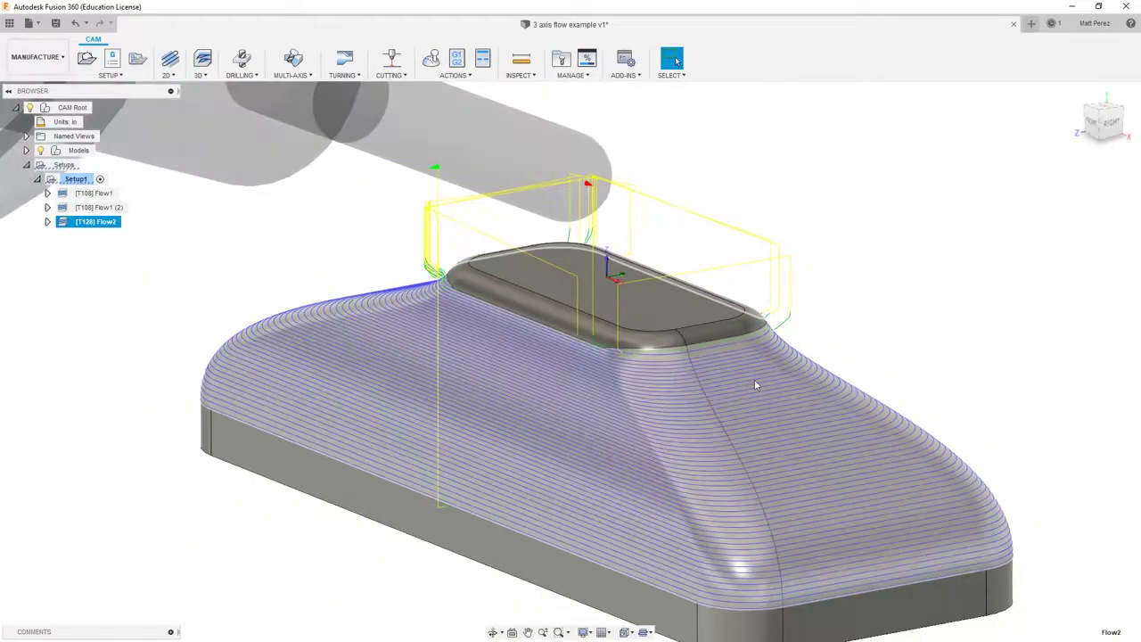
pyautogui.click(1077, 94)
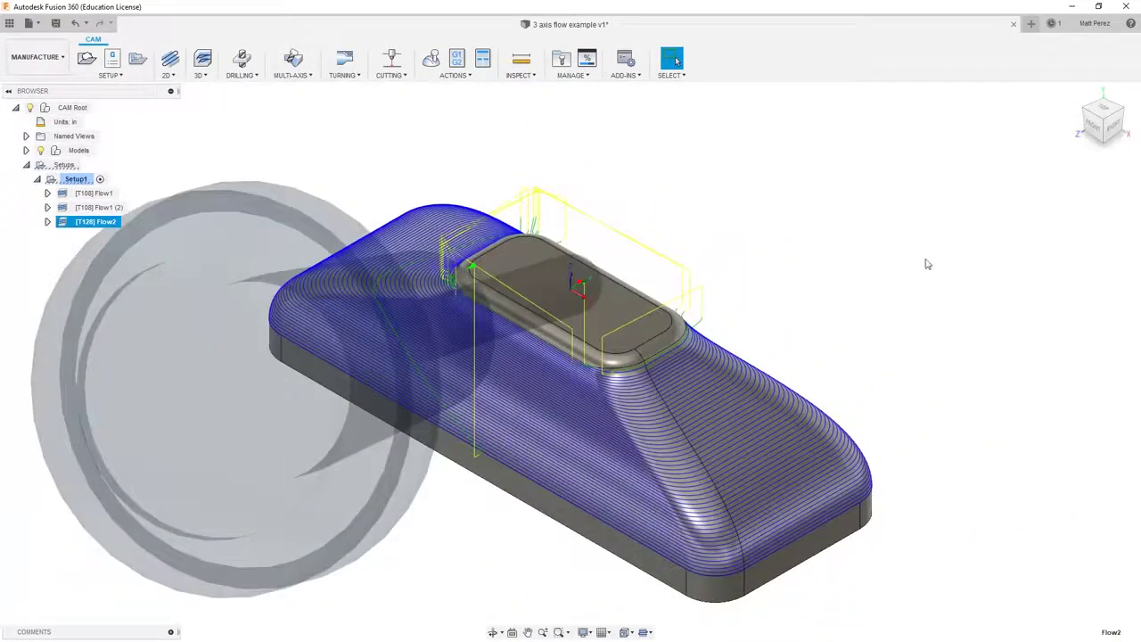
pyautogui.click(927, 275)
pyautogui.click(294, 75)
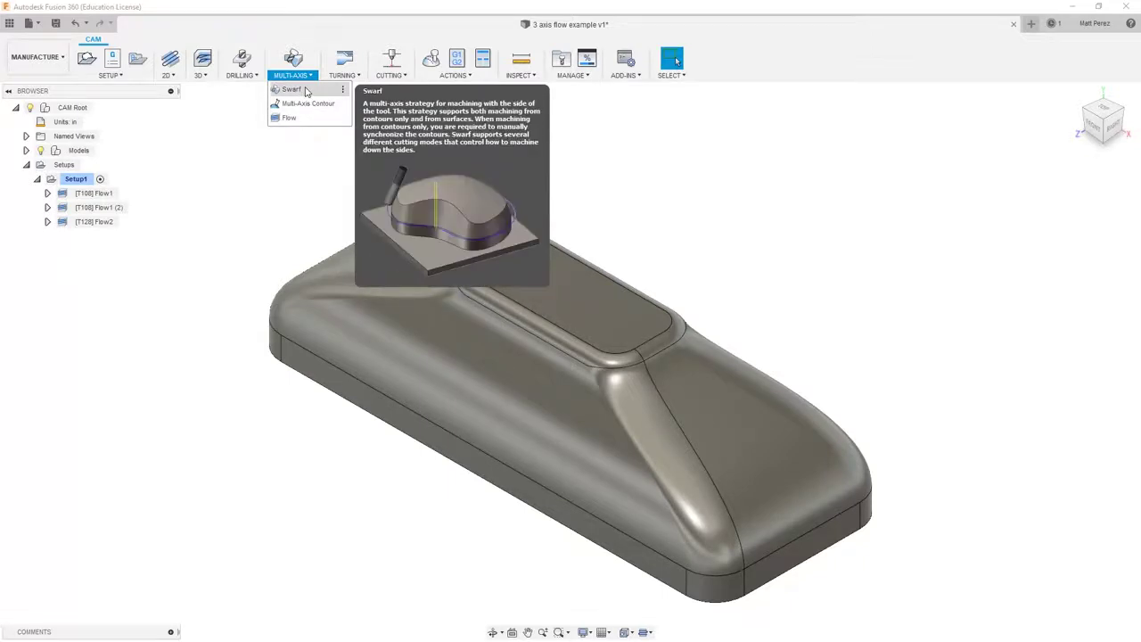
# Save a new version of '3 axis flow example' with the default description User Saved
pyautogui.click(305, 191)
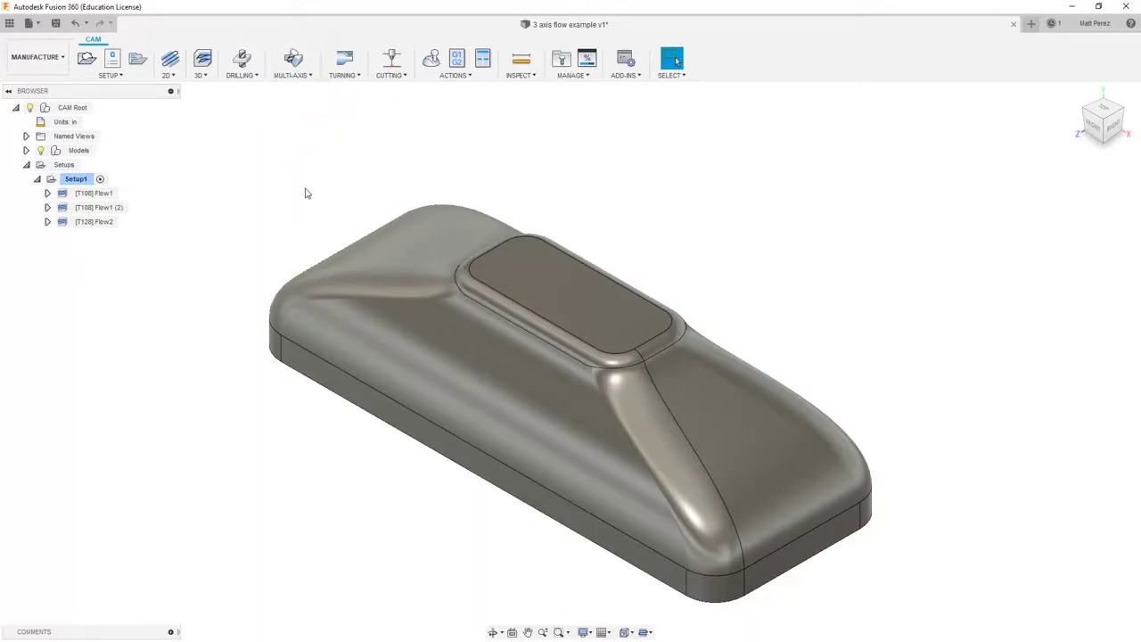
pyautogui.click(56, 25)
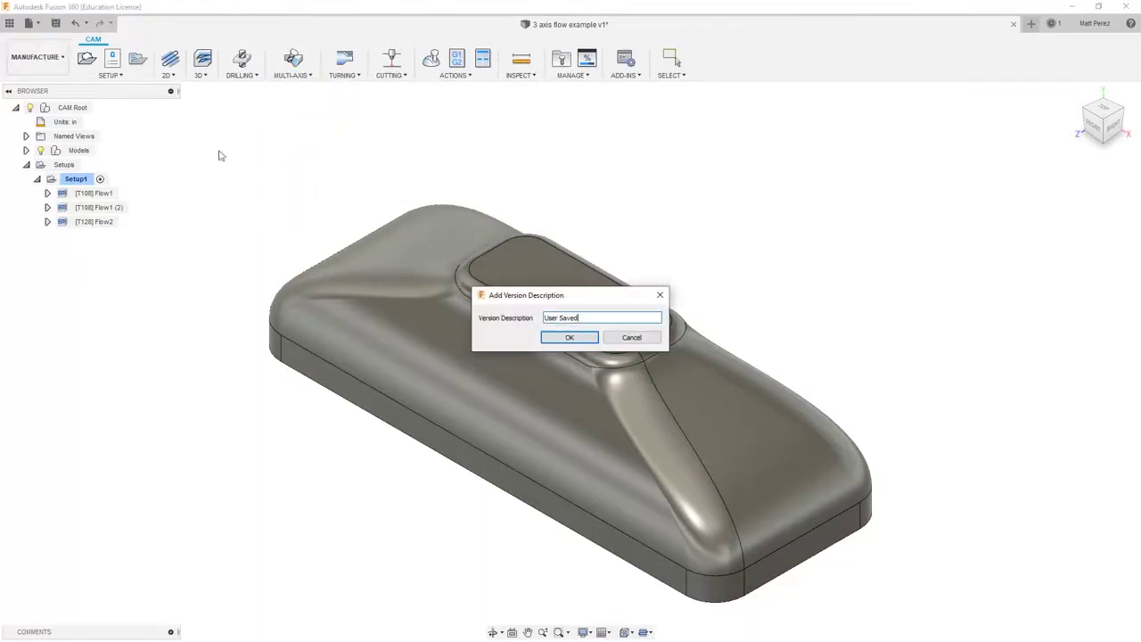
pyautogui.click(569, 337)
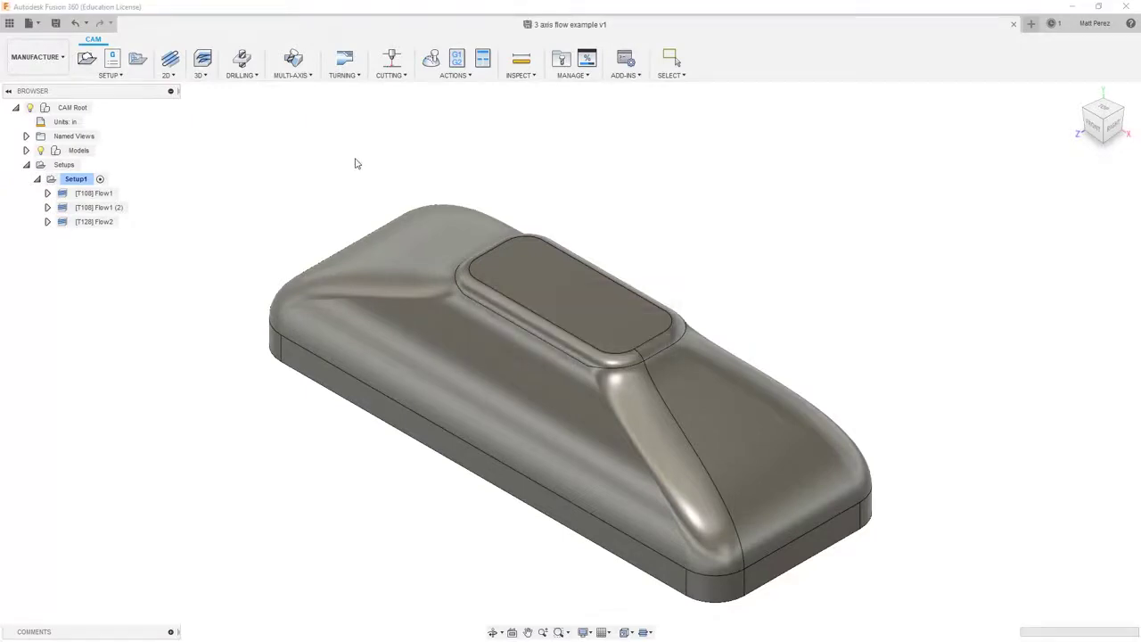